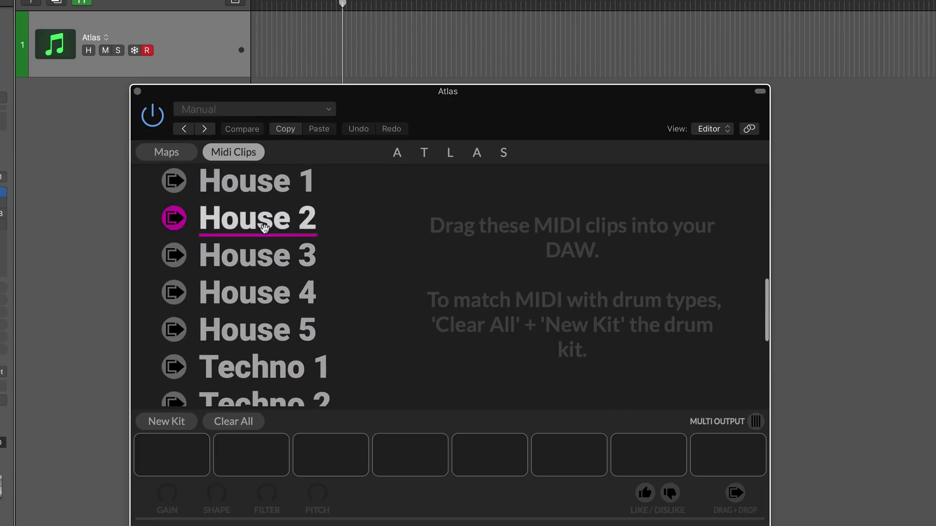
# Step: Place the House 2 MIDI clip on the Atlas track and load the House Misc 1 sample map
pyautogui.moveTo(263, 219); pyautogui.dragTo(339, 42)
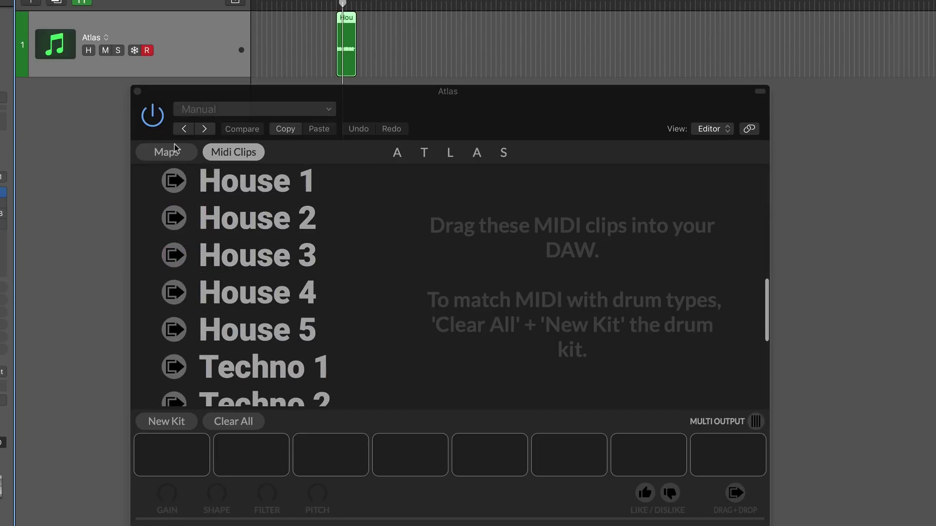
pyautogui.click(166, 152)
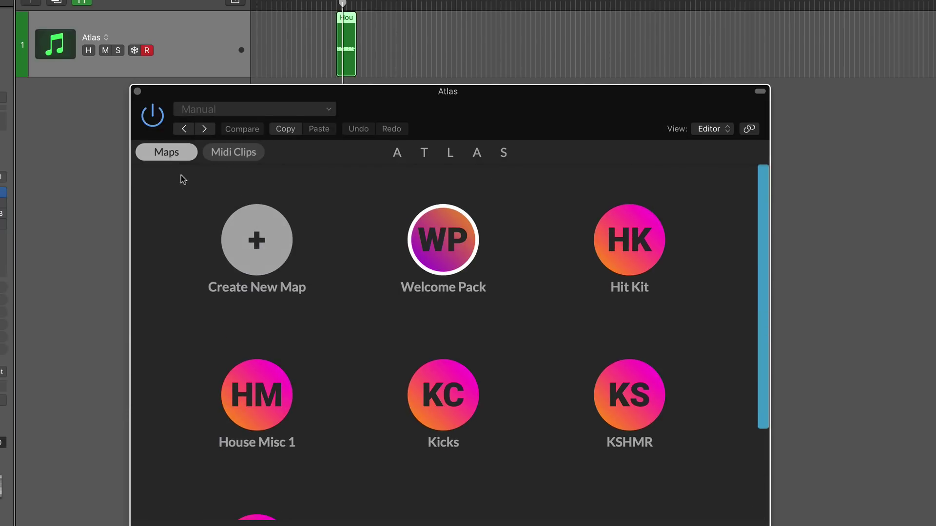
pyautogui.click(246, 390)
pyautogui.click(431, 487)
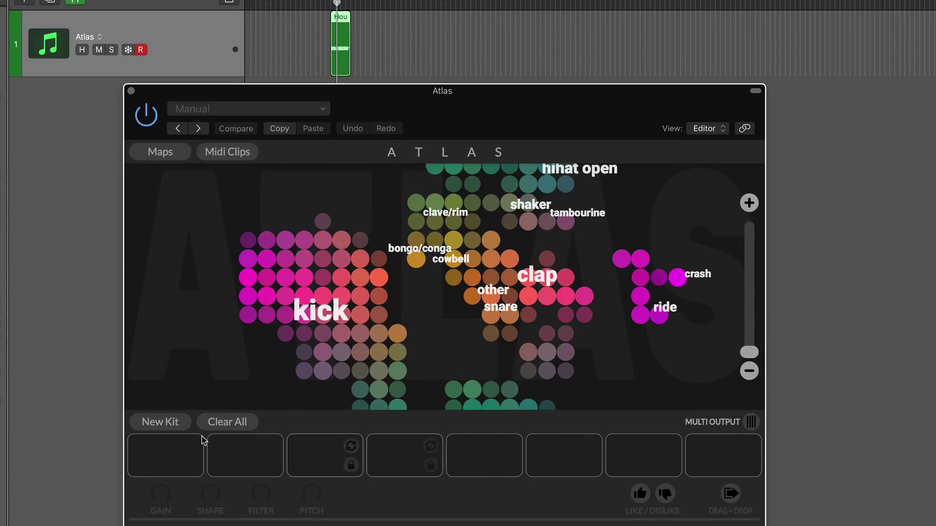
# Step: Generate a new drum kit, then play the House 2 clip while regenerating the kit several times
pyautogui.click(179, 423)
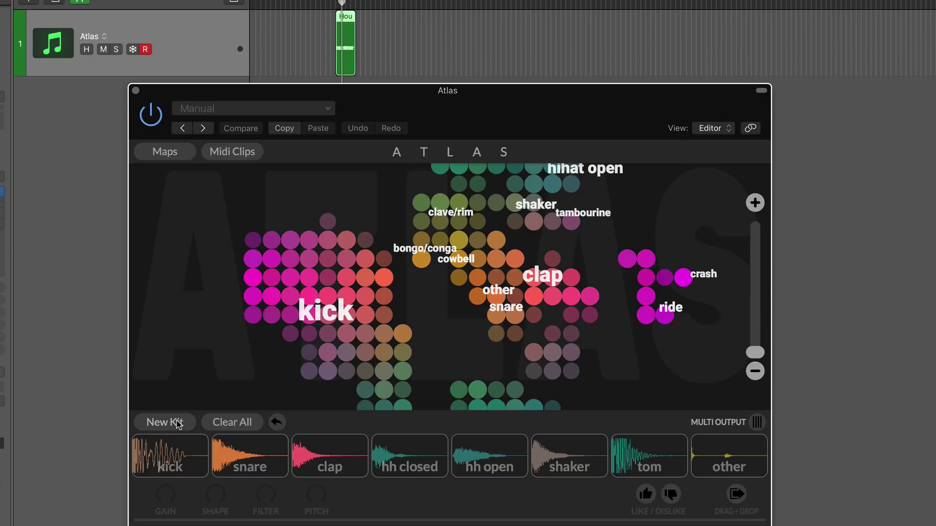
pyautogui.press('space')
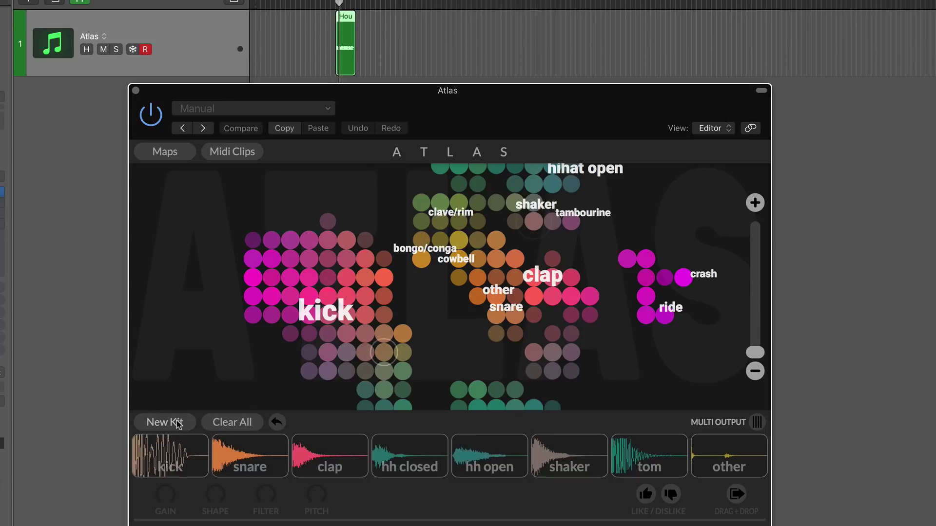
pyautogui.click(177, 423)
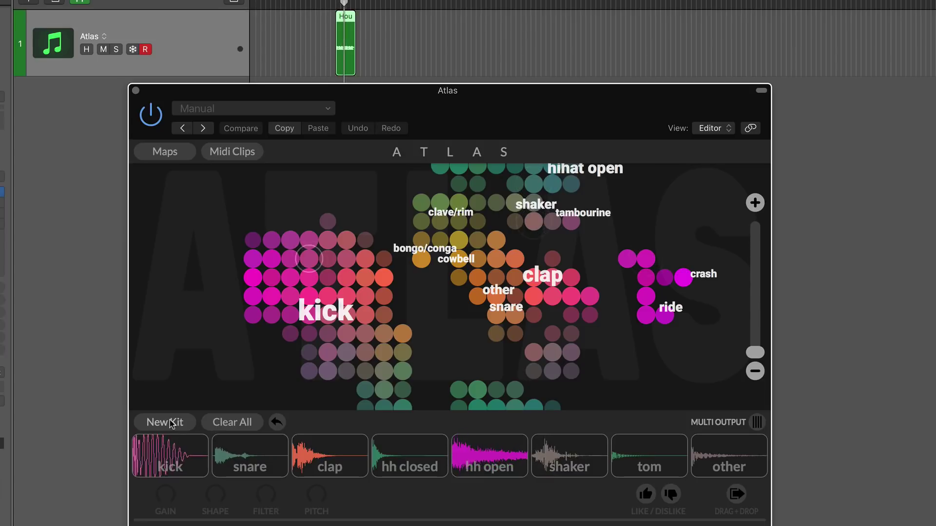
pyautogui.click(171, 423)
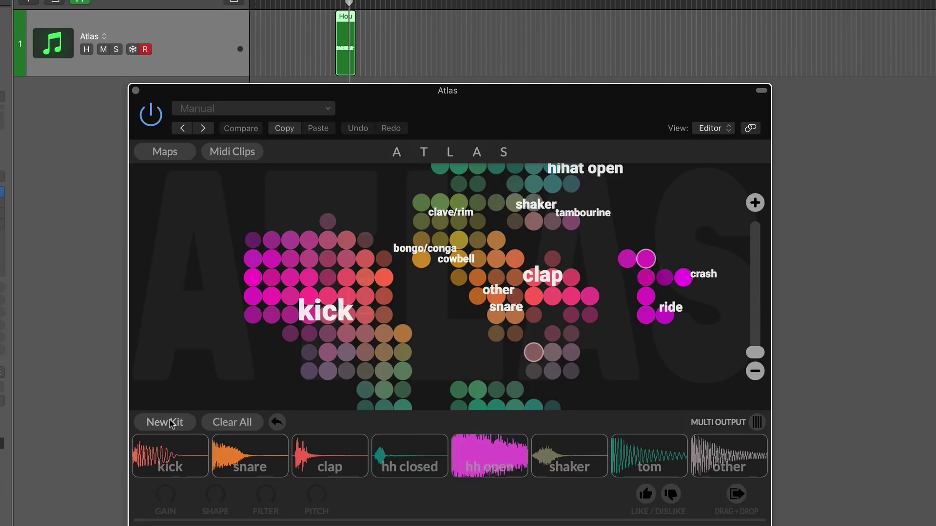
pyautogui.click(171, 423)
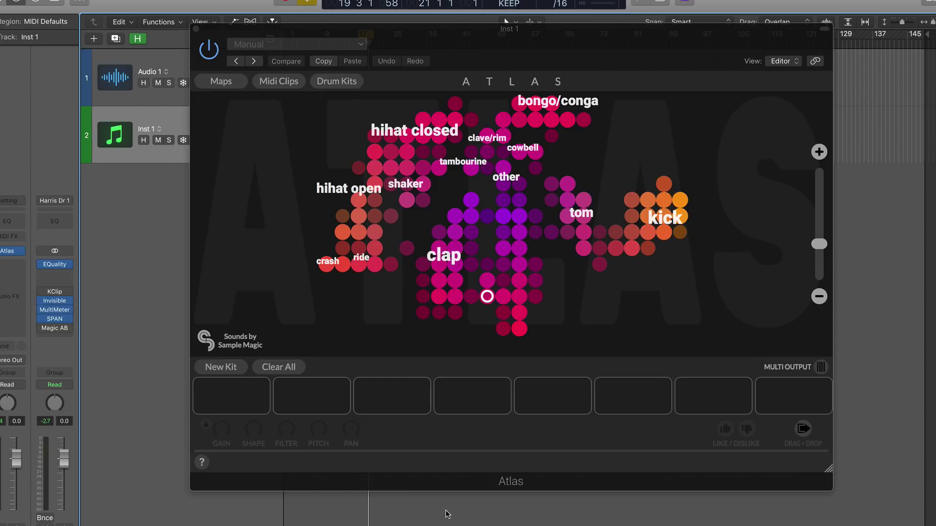
pyautogui.click(502, 297)
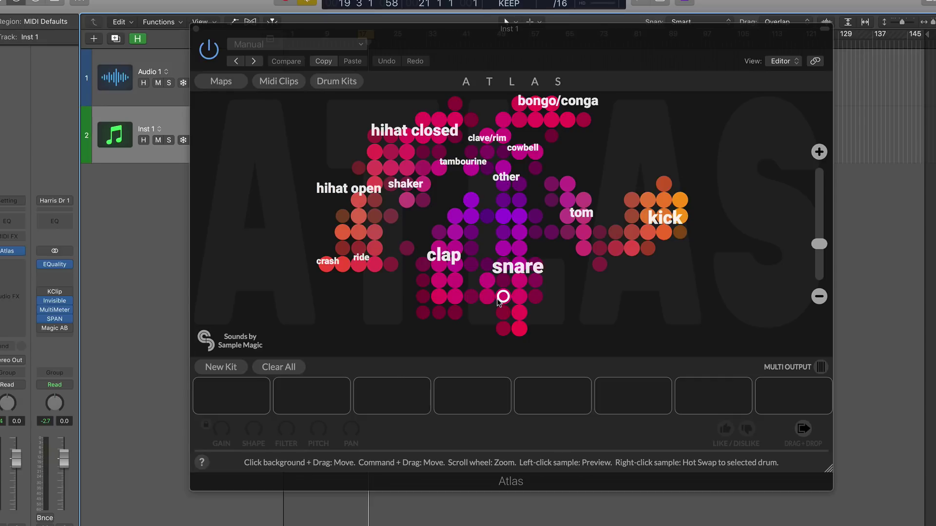
pyautogui.click(315, 194)
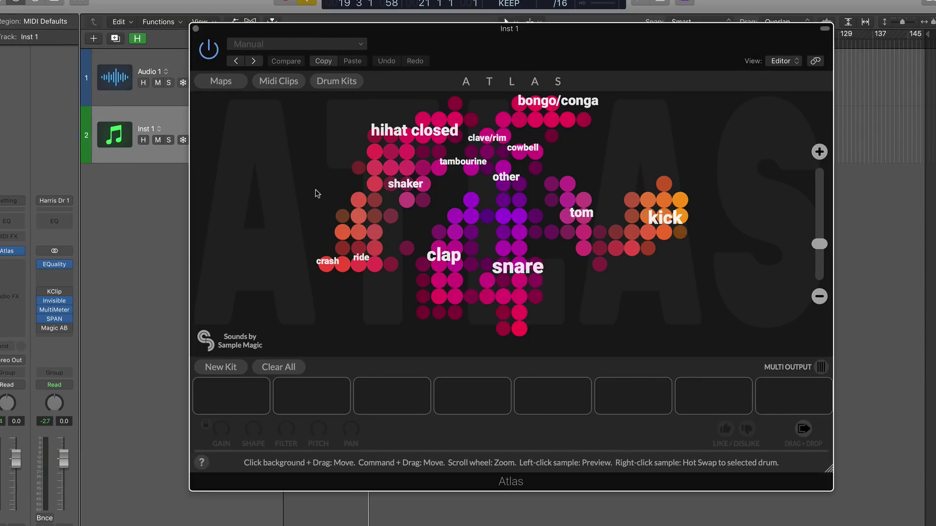
# Step: Create a new sample map and change it to a different colour combination
pyautogui.click(221, 82)
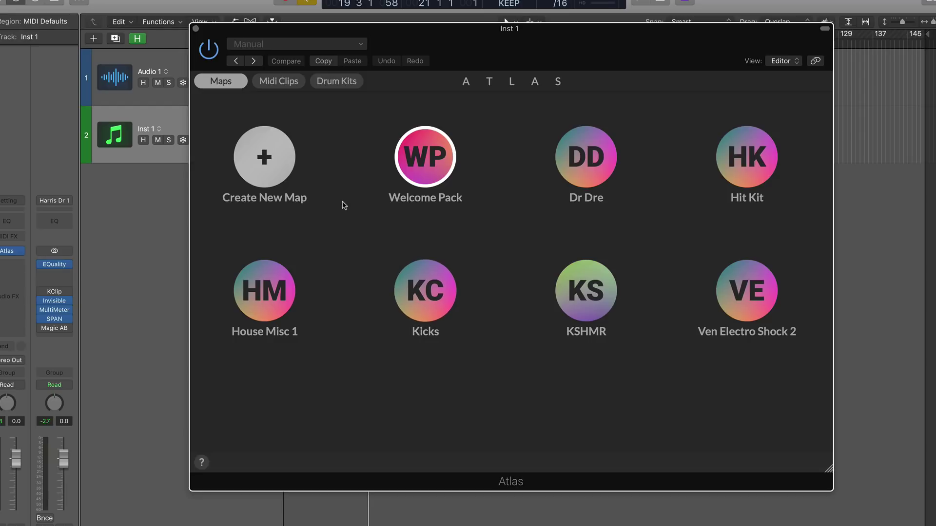
pyautogui.click(272, 158)
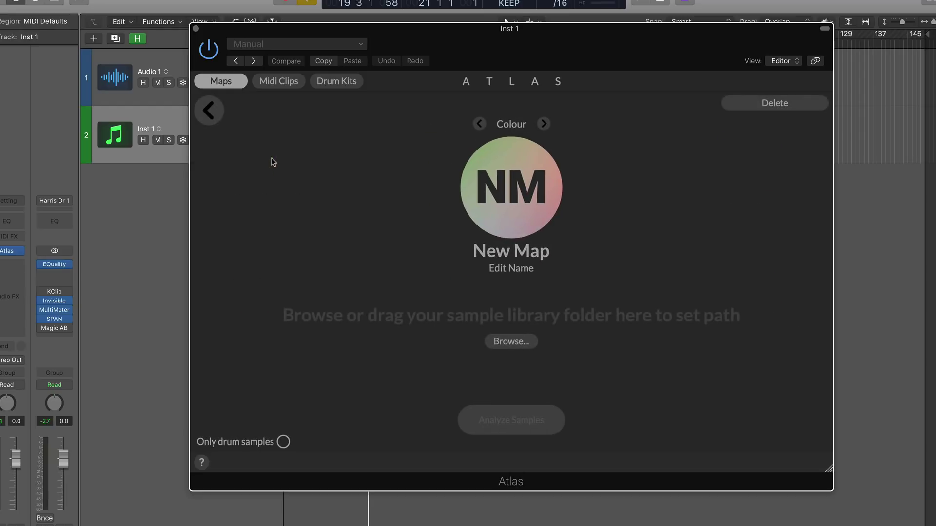
pyautogui.click(539, 126)
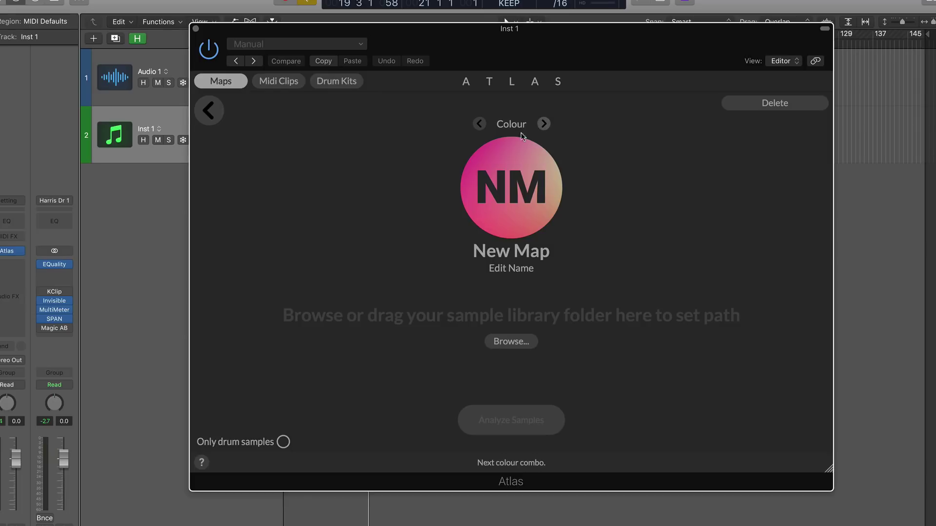
# Step: Name the new map "Electro House 2"
pyautogui.click(515, 271)
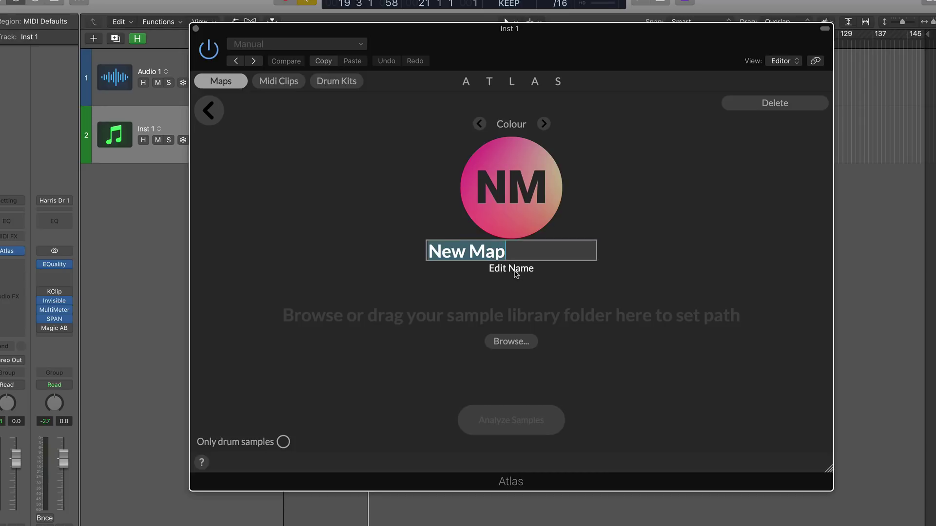
pyautogui.write('Electro')
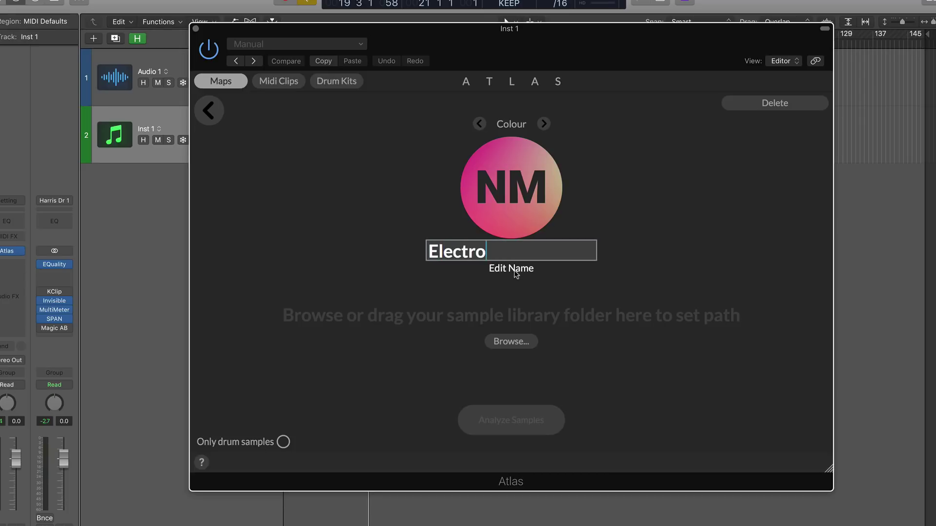
pyautogui.press('Return')
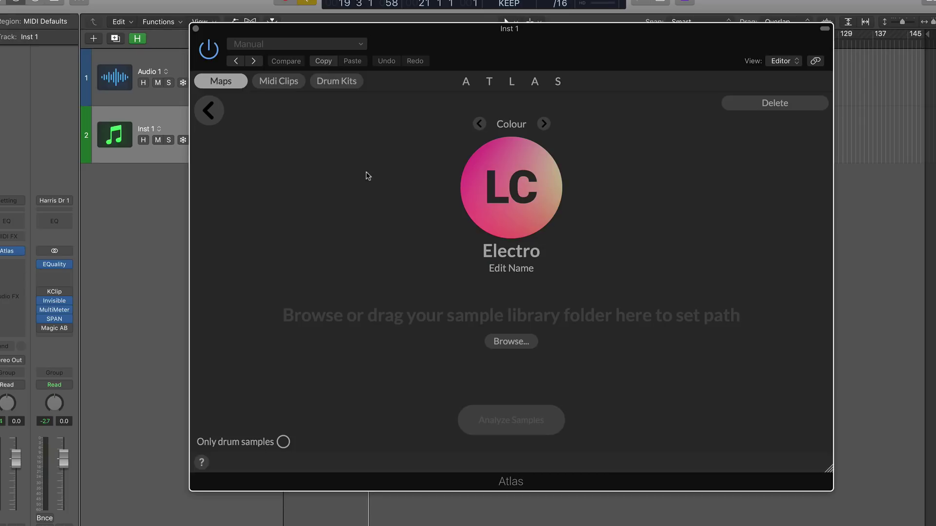
pyautogui.click(515, 271)
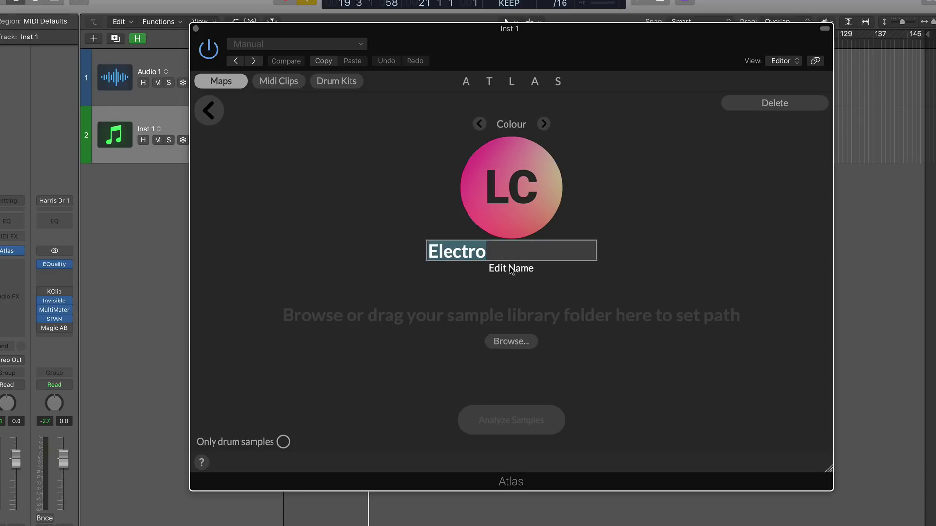
pyautogui.click(496, 254)
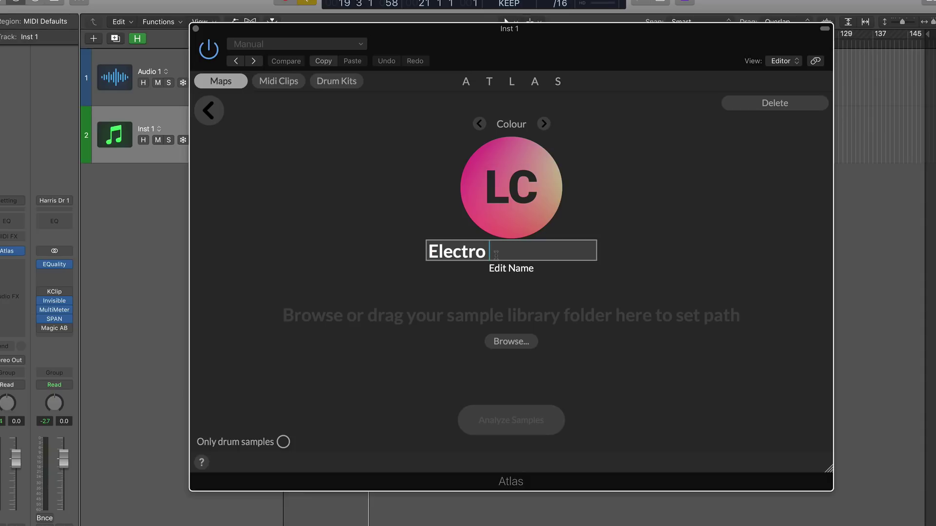
pyautogui.write('House 2')
pyautogui.press('Return')
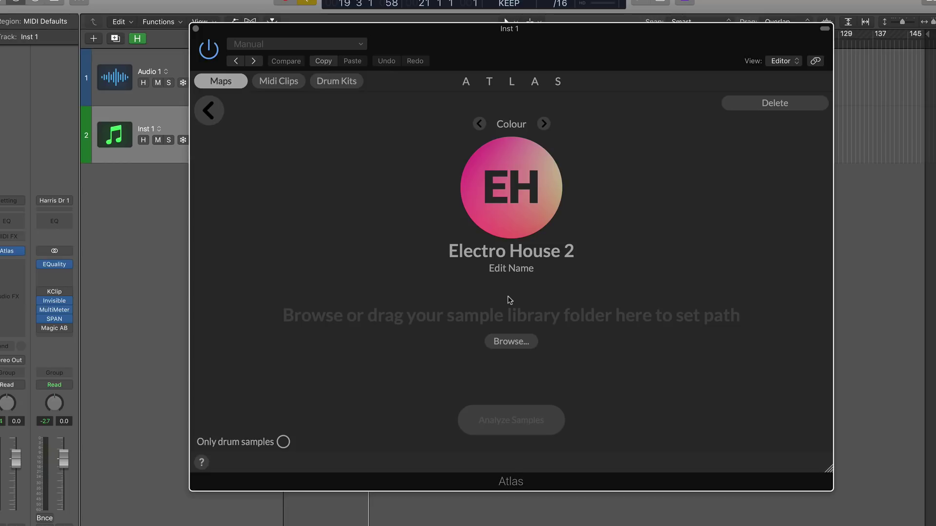
# Step: Set the map's sample path to the Essential Electro and Essiential House folders from the From iMac folder
pyautogui.click(522, 345)
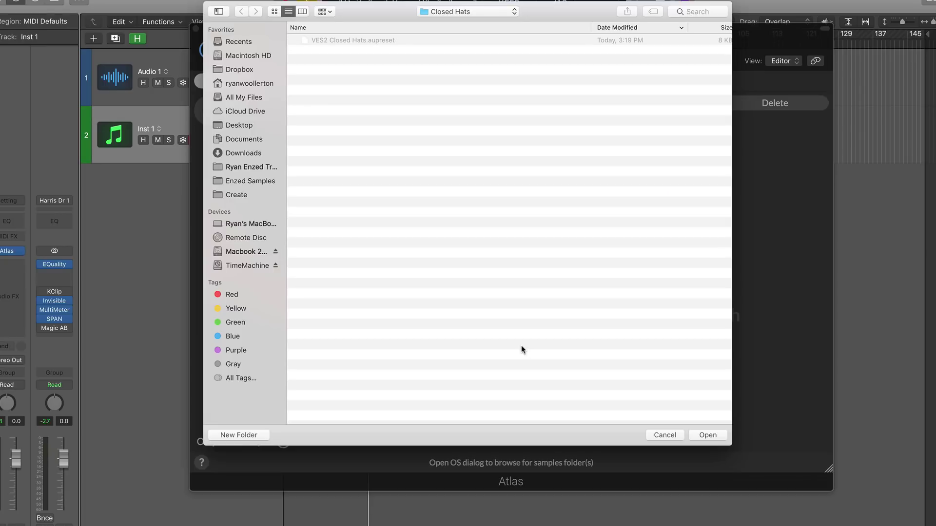
pyautogui.click(664, 435)
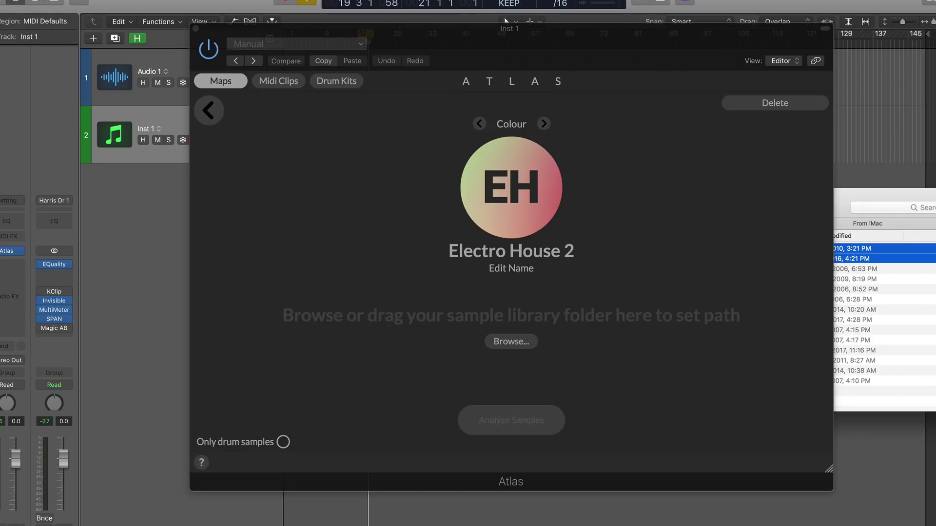
pyautogui.moveTo(868, 193); pyautogui.dragTo(891, 226)
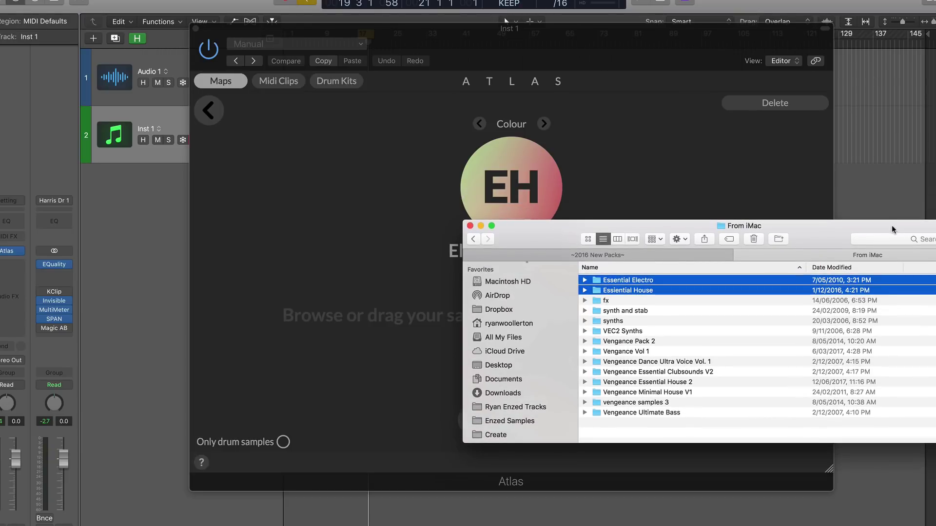
pyautogui.moveTo(554, 237); pyautogui.dragTo(661, 234)
pyautogui.moveTo(713, 271); pyautogui.dragTo(450, 319)
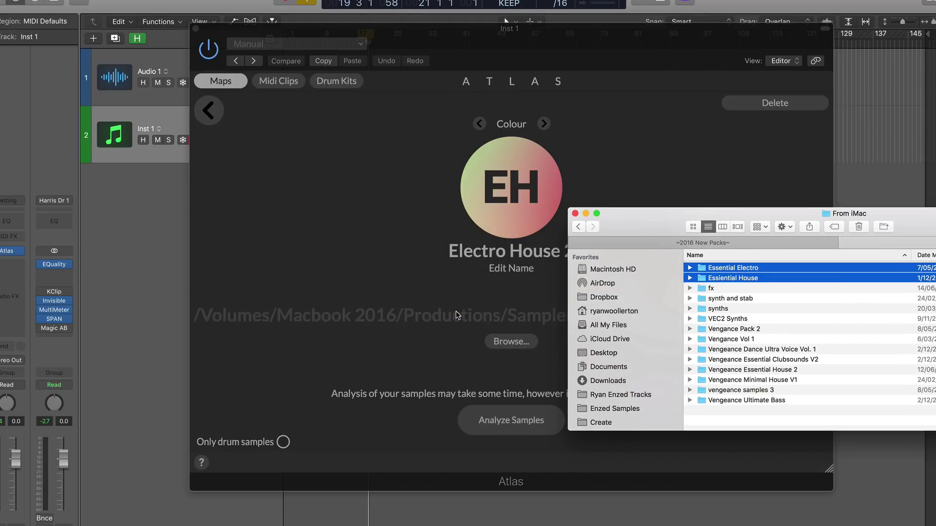
pyautogui.click(452, 49)
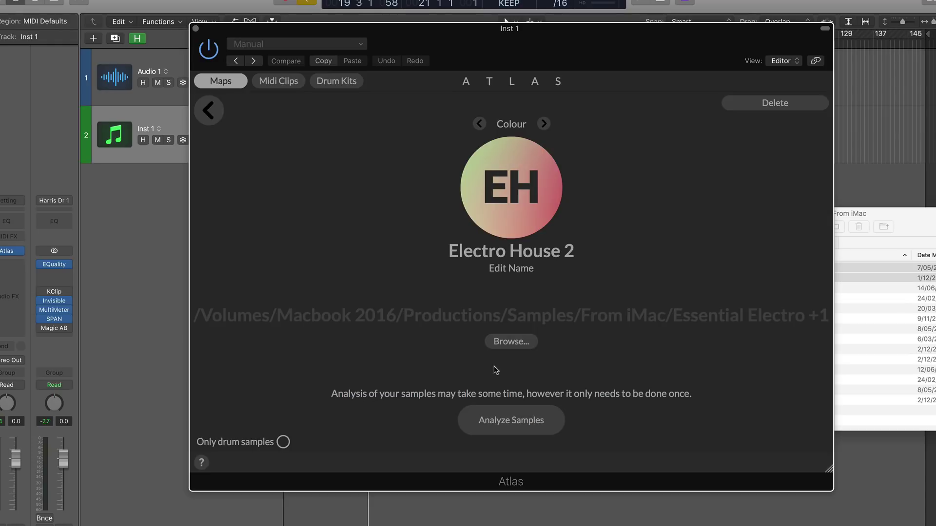
# Step: Analyze all samples in the chosen folders and load the Electro House 2 map
pyautogui.click(507, 422)
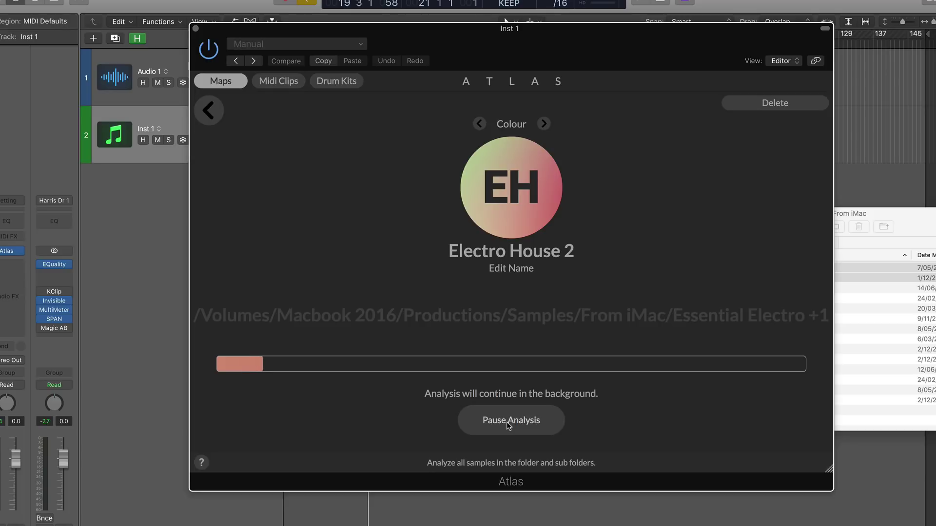
pyautogui.click(507, 422)
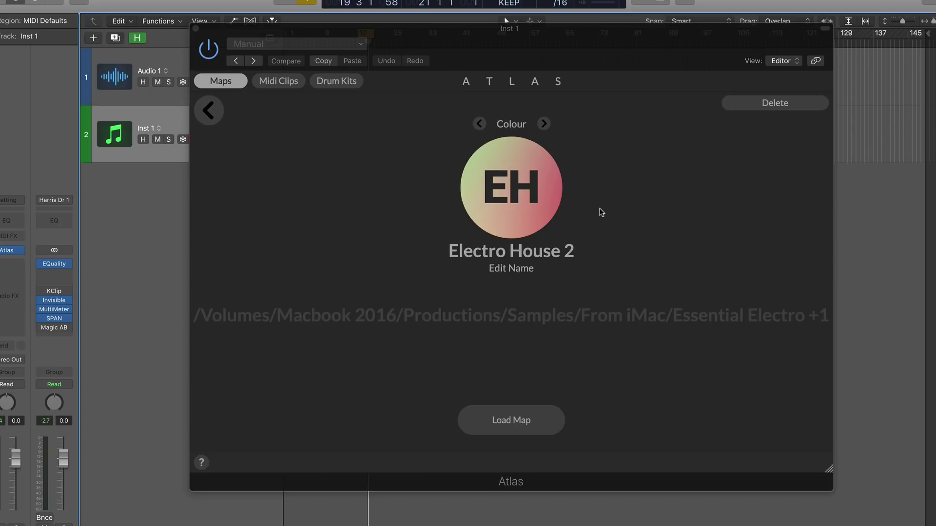
pyautogui.click(510, 420)
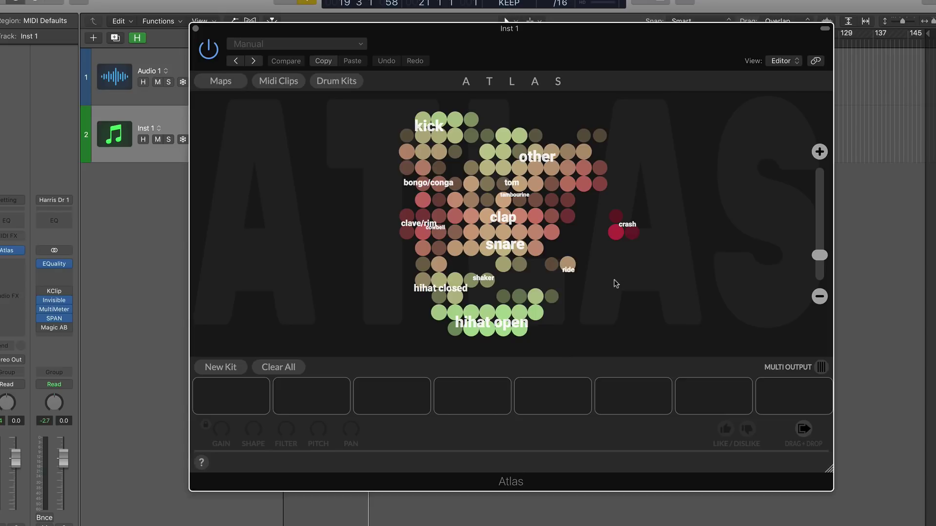
# Step: Preview the samples VEH1 Snares & Claps - 156 and VEH1 Snares & Claps - 218 in the map's snare area
pyautogui.moveTo(606, 280)
pyautogui.mouseDown()
pyautogui.moveTo(651, 282)
pyautogui.moveTo(645, 263)
pyautogui.moveTo(552, 271)
pyautogui.moveTo(593, 286)
pyautogui.mouseUp()
pyautogui.moveTo(819, 255); pyautogui.dragTo(818, 234)
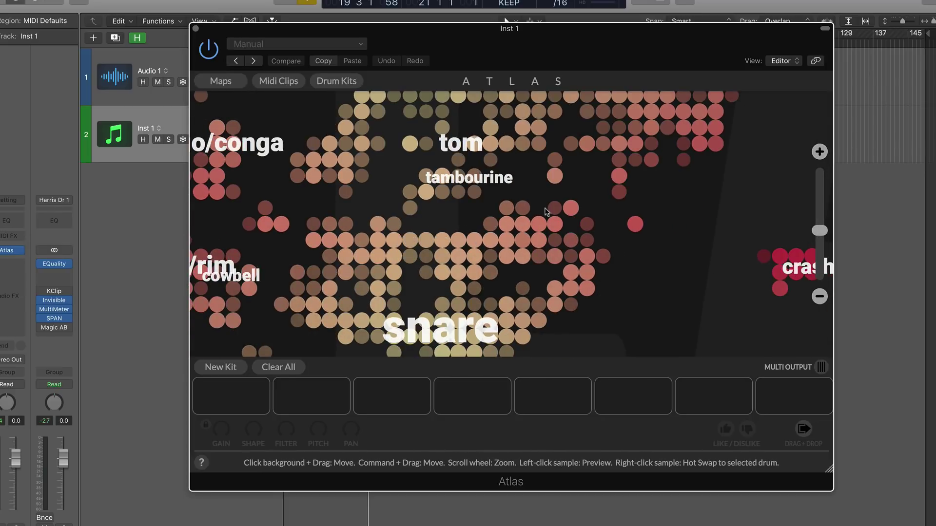
pyautogui.moveTo(547, 295); pyautogui.dragTo(714, 245)
pyautogui.click(627, 194)
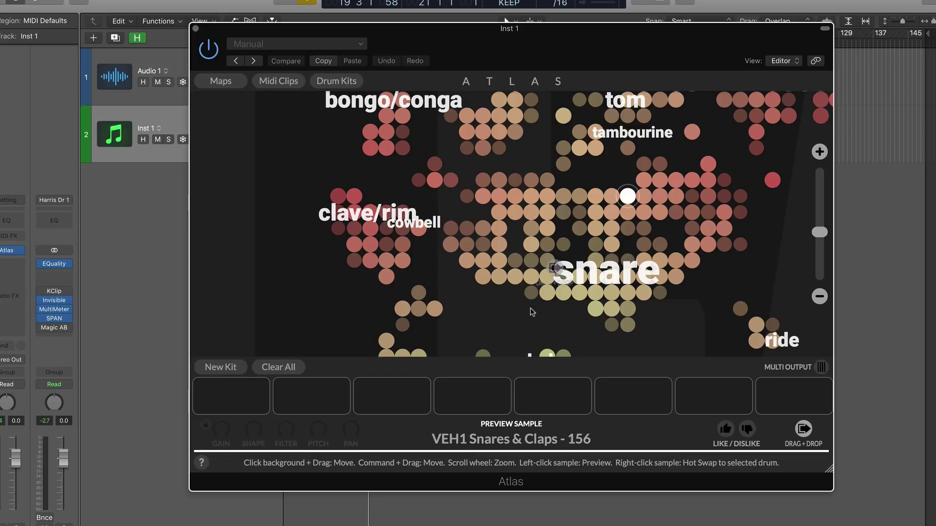
pyautogui.scroll(-3, 561, 239)
pyautogui.click(561, 239)
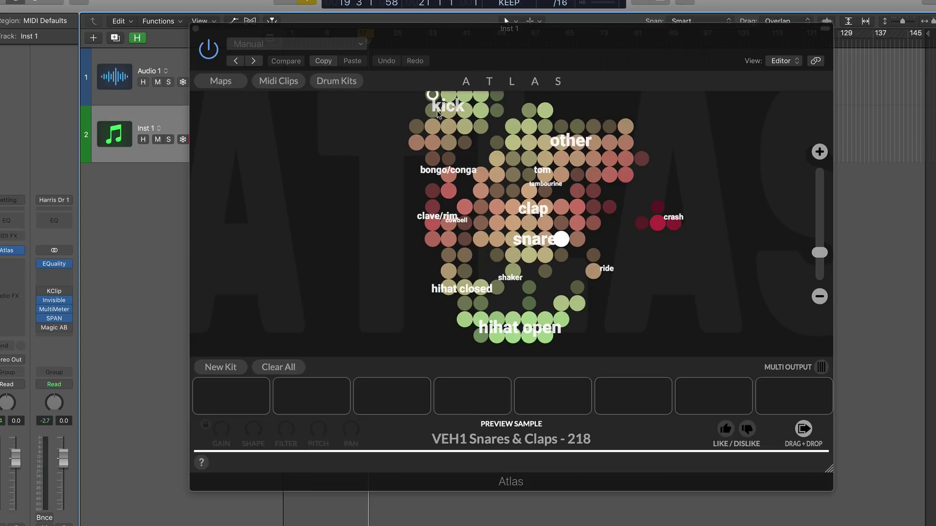
# Step: Examine the kick region of the Electro House 2 map up close, down to its individual samples
pyautogui.moveTo(344, 219); pyautogui.dragTo(329, 249)
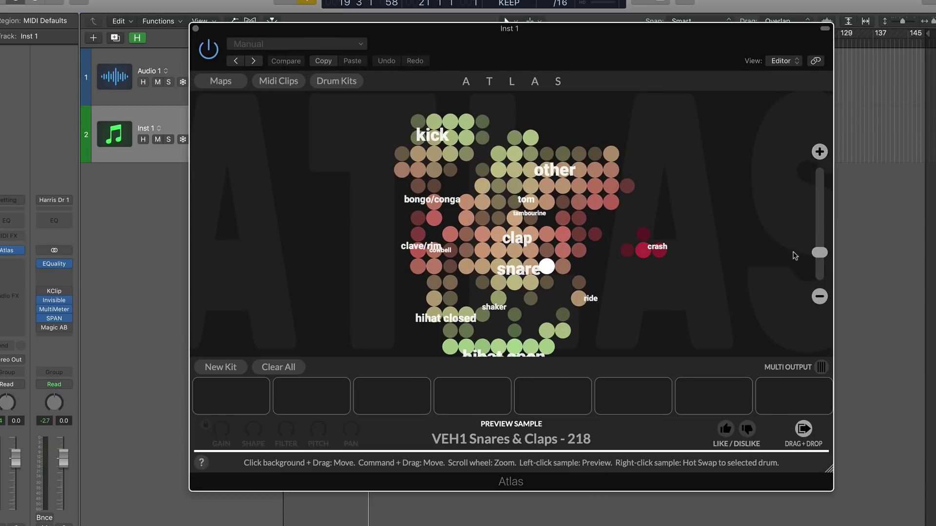
pyautogui.moveTo(817, 254); pyautogui.dragTo(818, 240)
pyautogui.scroll(3, 453, 148)
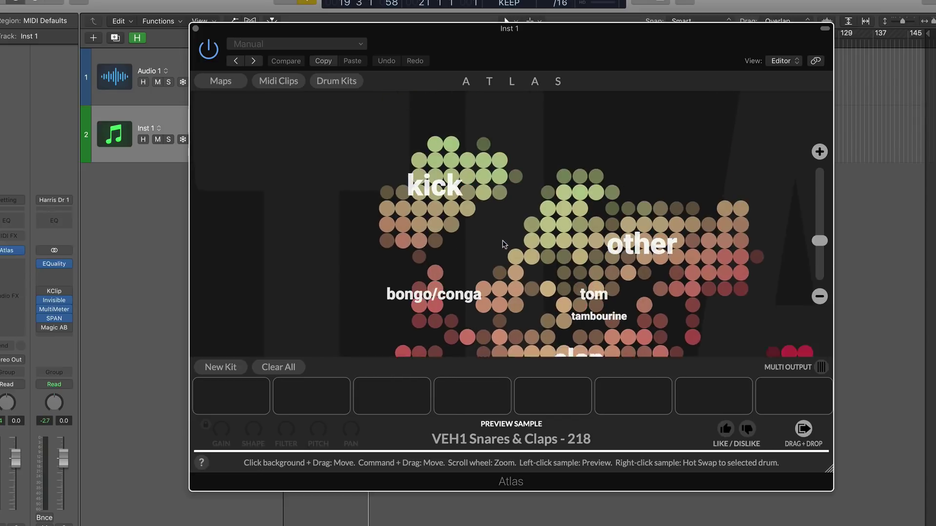
pyautogui.moveTo(818, 230); pyautogui.dragTo(818, 219)
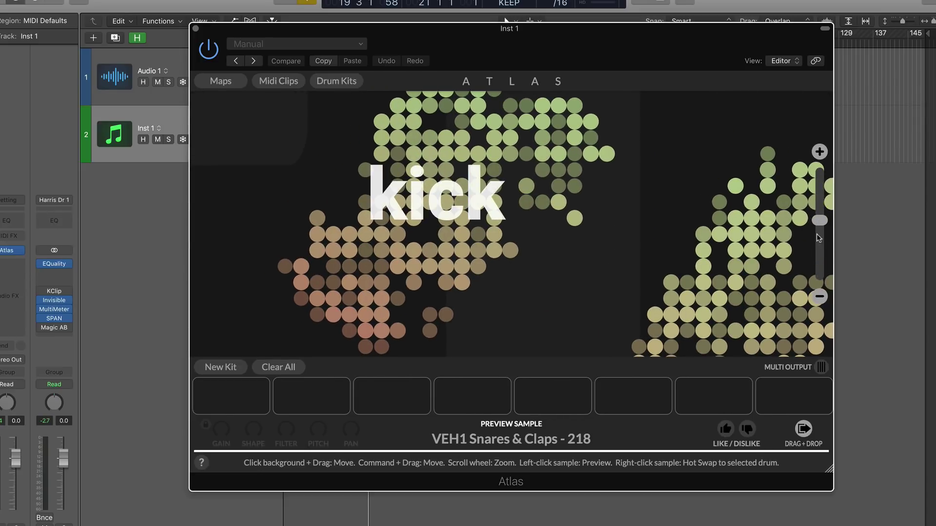
pyautogui.moveTo(817, 219); pyautogui.dragTo(819, 203)
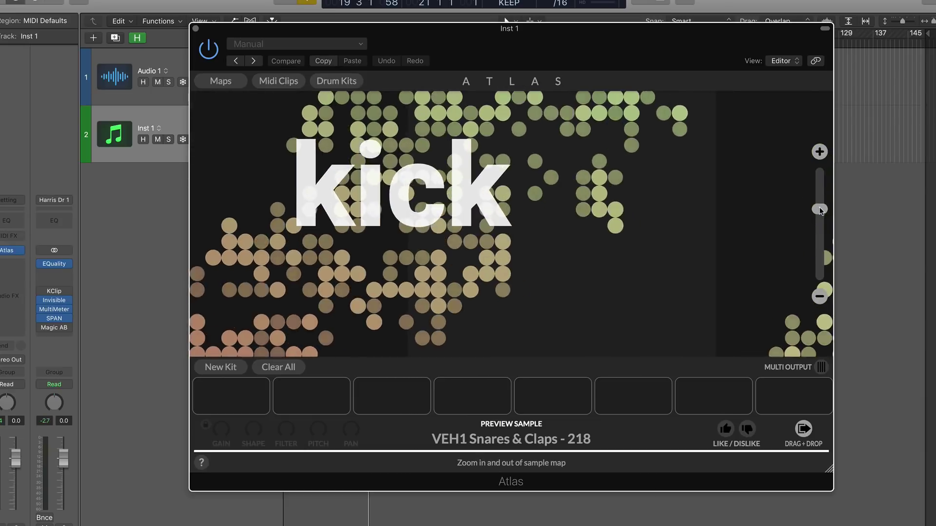
pyautogui.moveTo(642, 307); pyautogui.dragTo(696, 294)
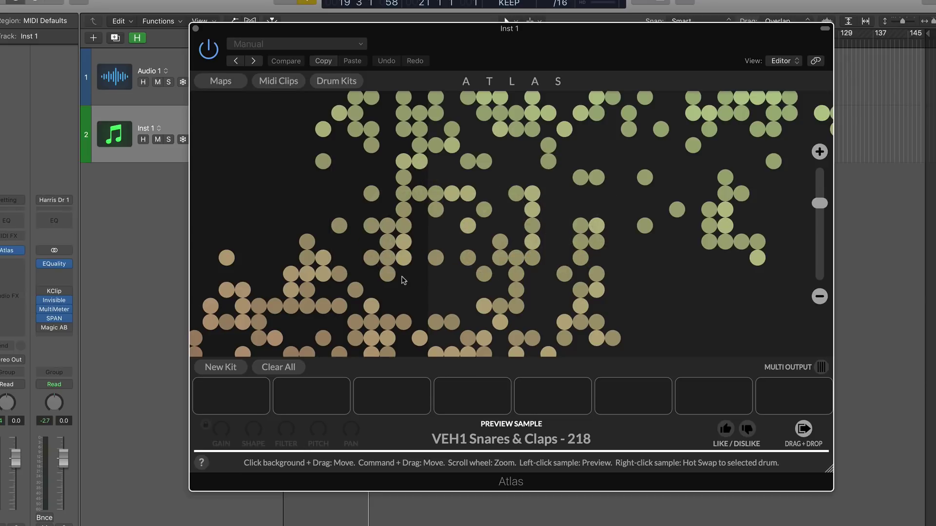
# Step: Preview VEE Bassdrum 045 and the neighbouring samples in the map's kick area
pyautogui.click(386, 273)
pyautogui.click(390, 259)
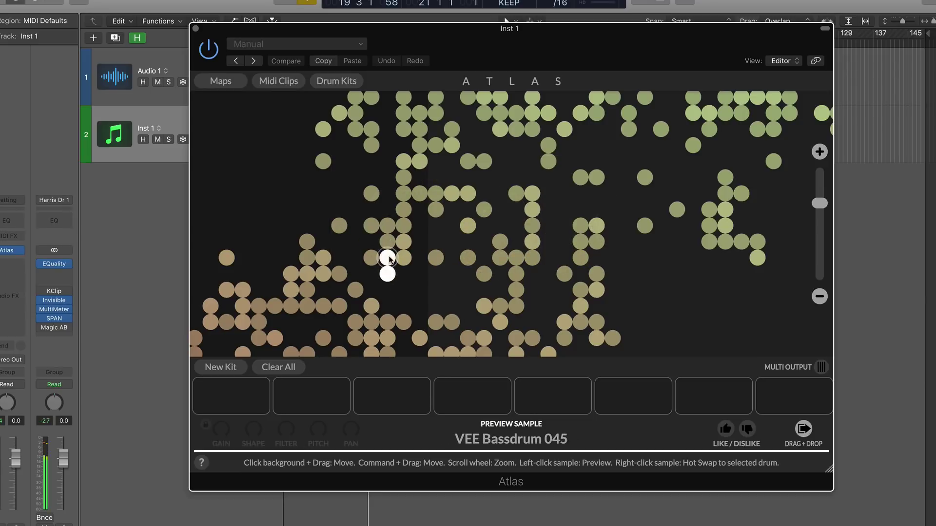
pyautogui.click(403, 257)
pyautogui.click(403, 242)
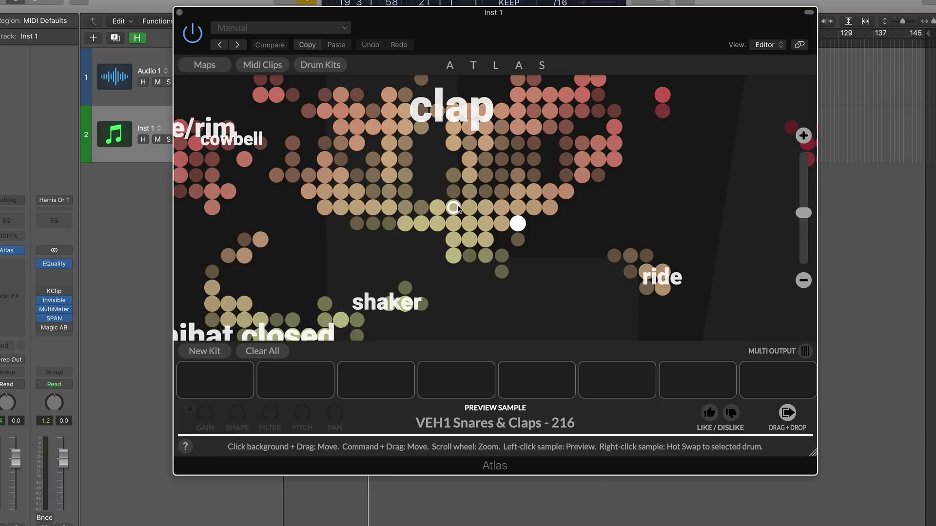
# Step: Audition samples across the map's snare area, including VEH1 Snares & Claps - 212 and VEH1 Snares & Claps - 233
pyautogui.click(486, 224)
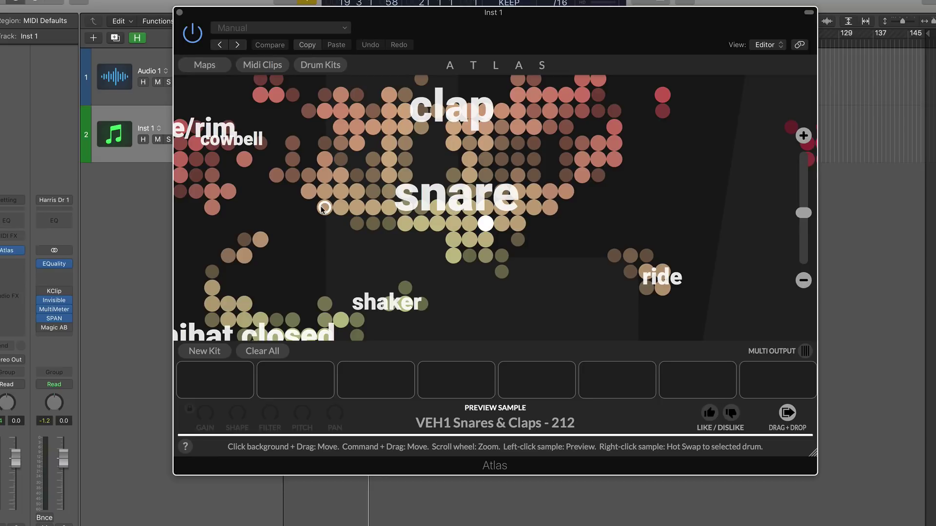
pyautogui.moveTo(324, 208)
pyautogui.mouseDown()
pyautogui.moveTo(308, 191)
pyautogui.moveTo(324, 207)
pyautogui.mouseUp()
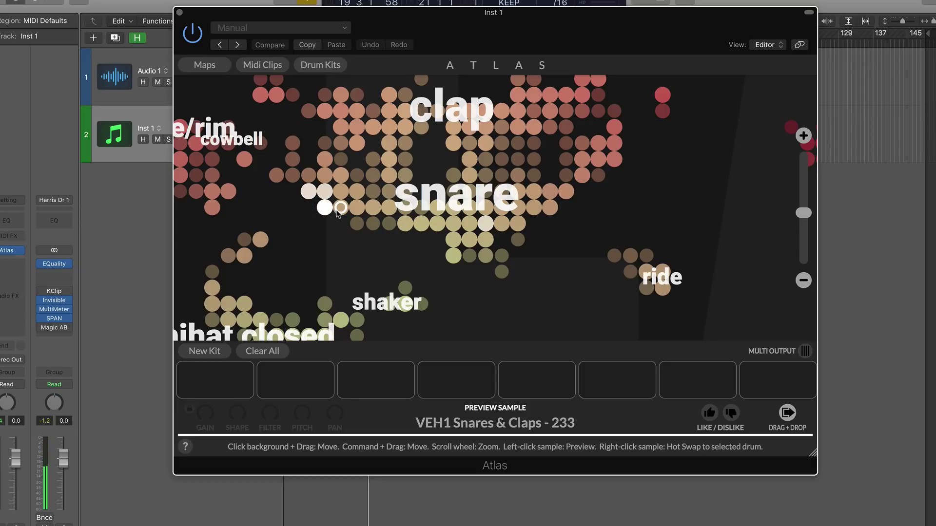
pyautogui.moveTo(337, 209)
pyautogui.mouseDown()
pyautogui.moveTo(455, 224)
pyautogui.moveTo(509, 222)
pyautogui.moveTo(514, 210)
pyautogui.moveTo(502, 271)
pyautogui.mouseUp()
# Step: Enlarge the Atlas window and copy the VEH1 Snares & Claps - 110 sample from the map into cell A1 of Battery 4
pyautogui.moveTo(812, 454); pyautogui.dragTo(880, 487)
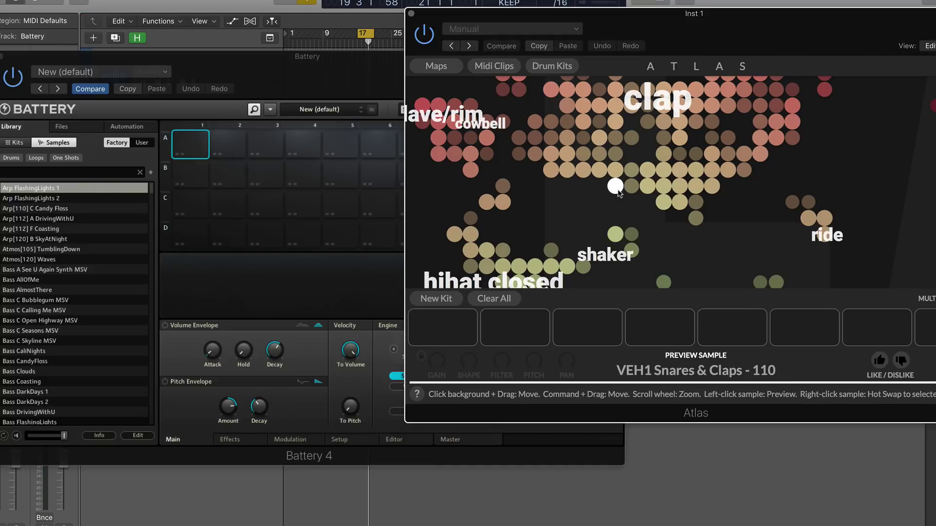
pyautogui.moveTo(618, 193); pyautogui.dragTo(193, 144)
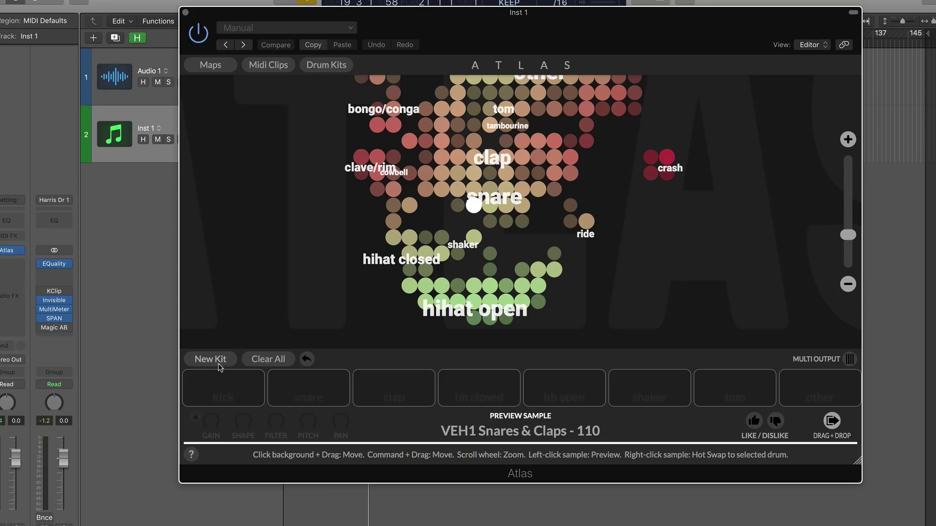
# Step: Generate a new drum kit and replace the kick on drum pad 1 with VEH1 Snares & Claps - 110
pyautogui.click(220, 361)
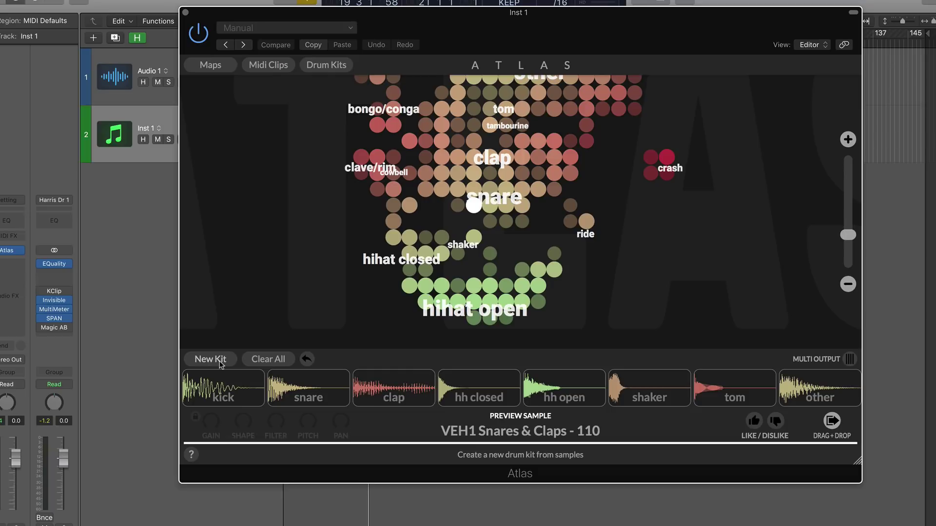
pyautogui.moveTo(227, 375)
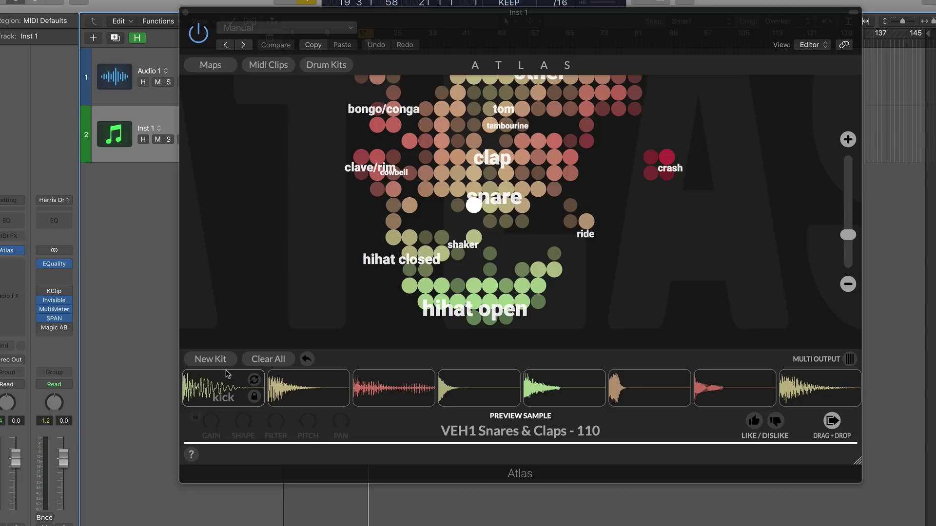
pyautogui.moveTo(285, 390)
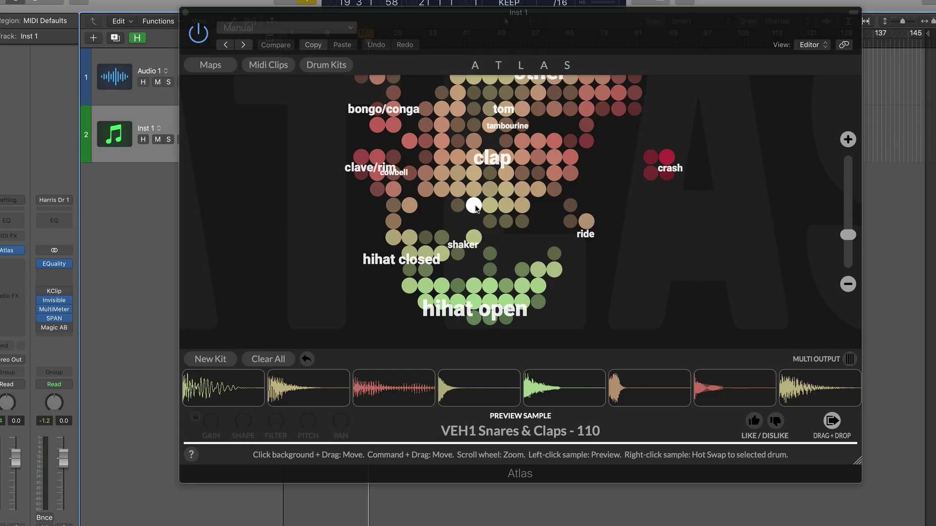
pyautogui.click(233, 397)
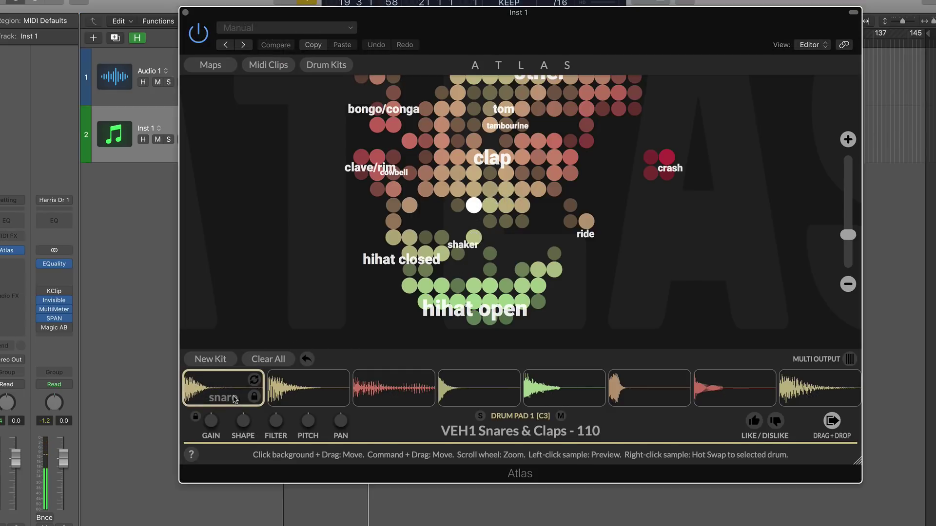
# Step: Generate another drum kit and play the new sample on drum pad 1
pyautogui.click(212, 359)
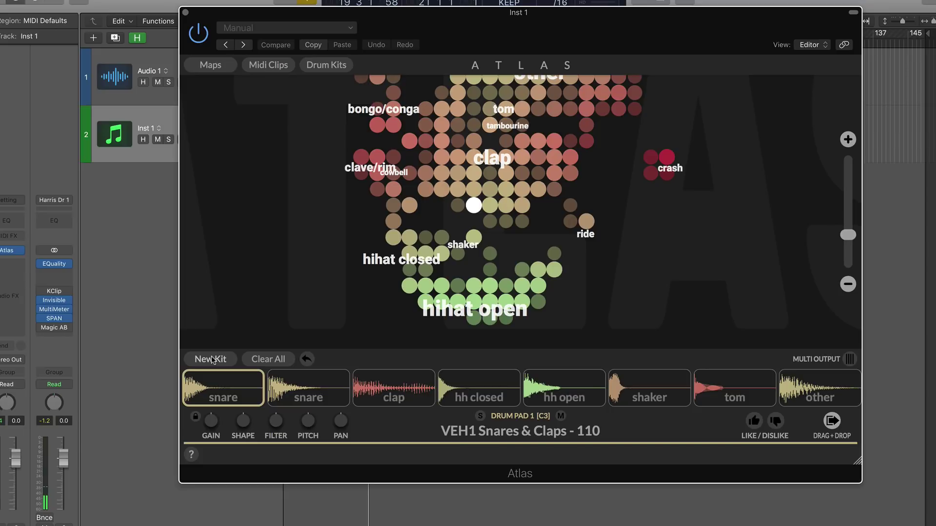
pyautogui.click(220, 400)
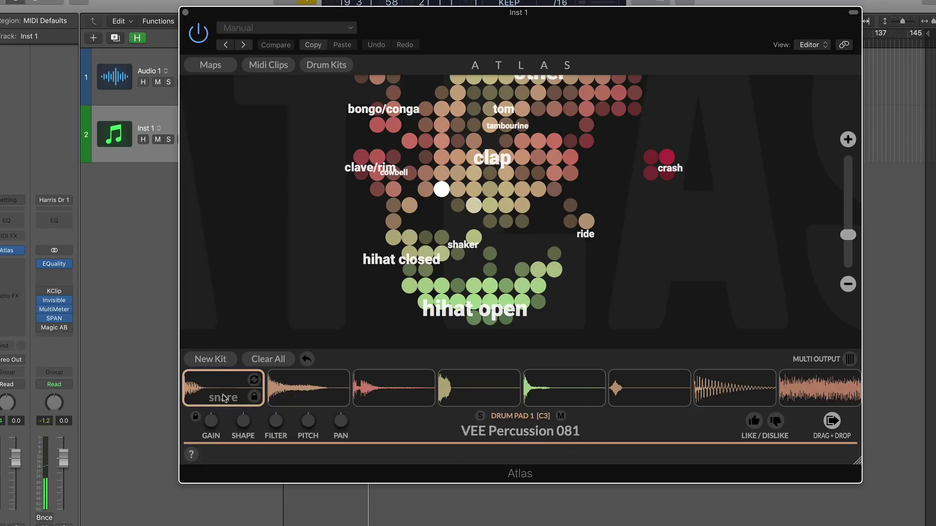
# Step: Swap the clap on pad 3 and the snare on pad 2 for new random drums
pyautogui.moveTo(423, 390)
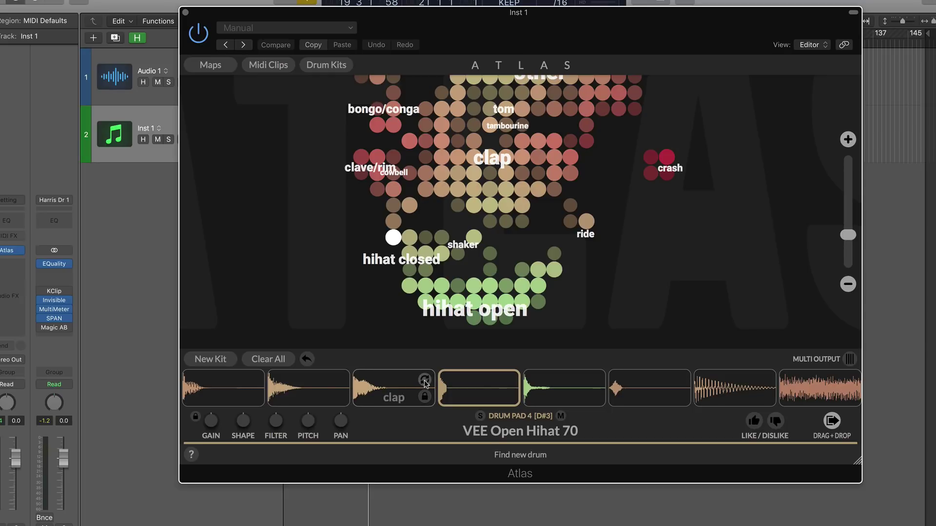
pyautogui.click(340, 384)
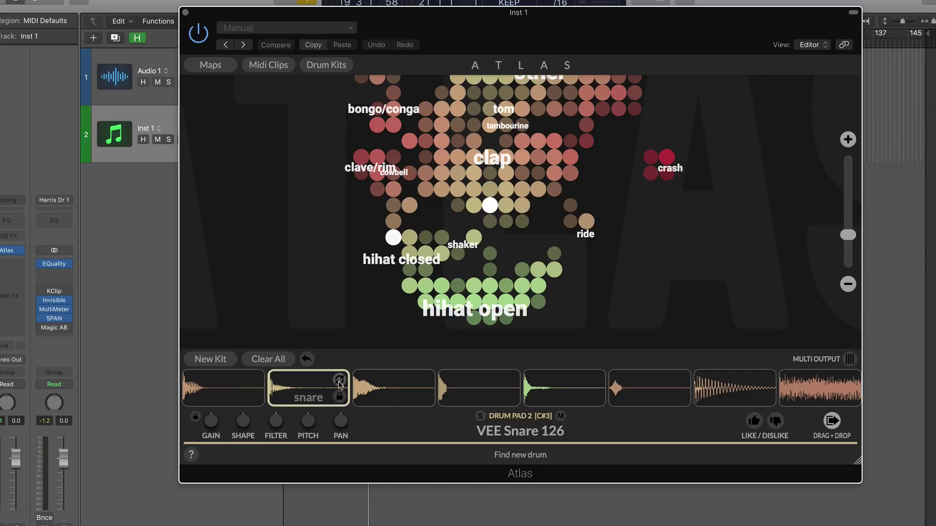
pyautogui.click(340, 382)
pyautogui.click(339, 381)
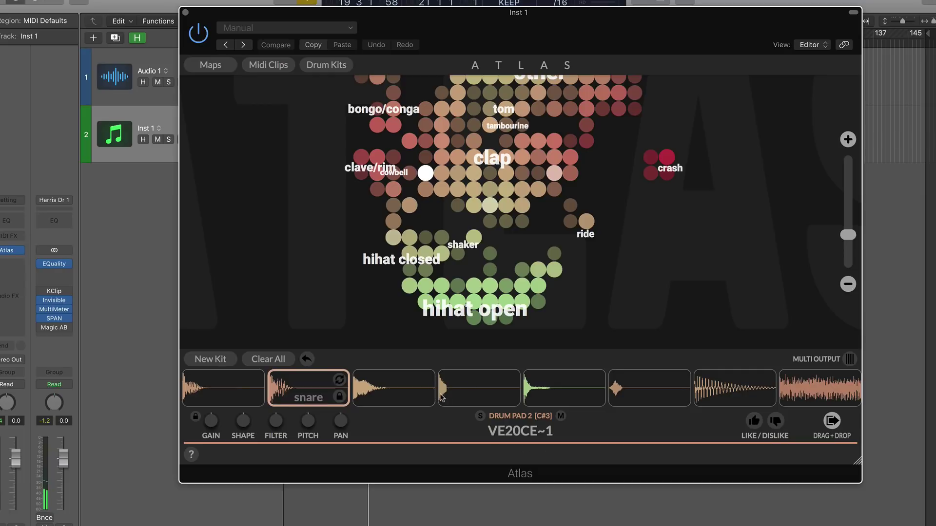
# Step: Randomize the closed hi-hat on drum pad 4 repeatedly, ending on VEH1 Closed Hihat - 73
pyautogui.click(509, 381)
pyautogui.click(508, 381)
pyautogui.click(509, 382)
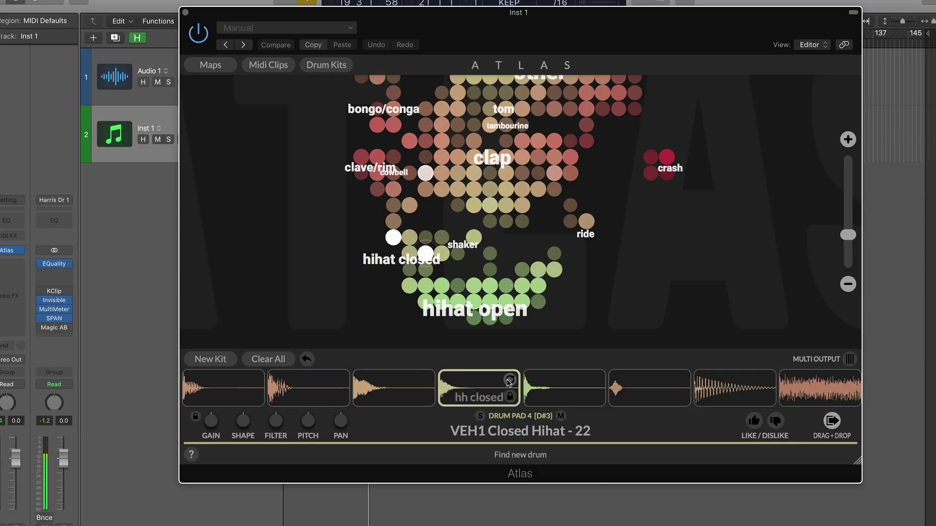
pyautogui.click(509, 381)
# Step: Hot-swap drum pad 4 with VEH1 Closed Hihat - 69 and VE7842~1 from the map's closed hi-hat area
pyautogui.scroll(3, 476, 254)
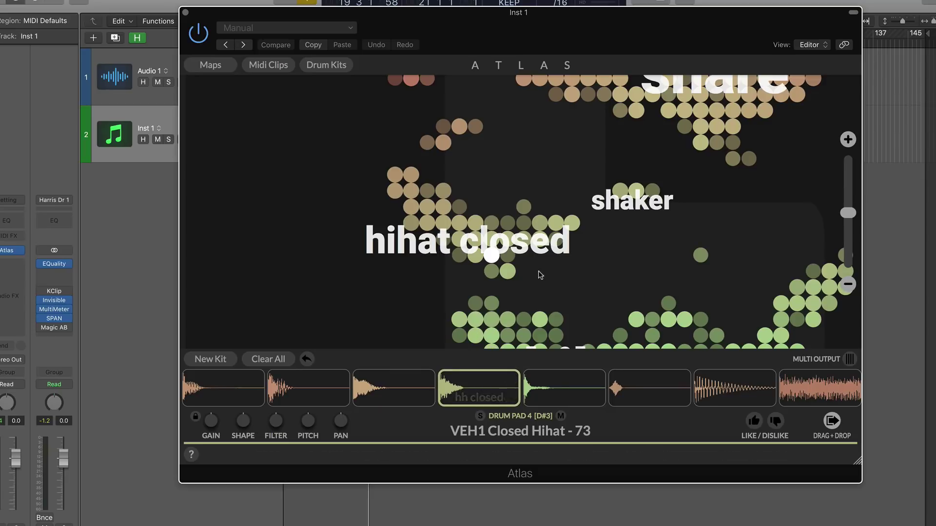
pyautogui.click(475, 224)
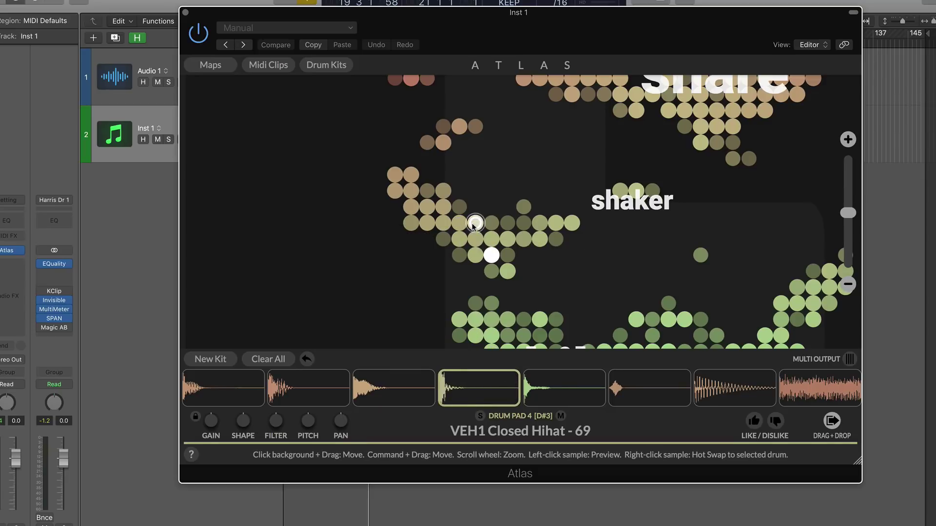
pyautogui.click(507, 273)
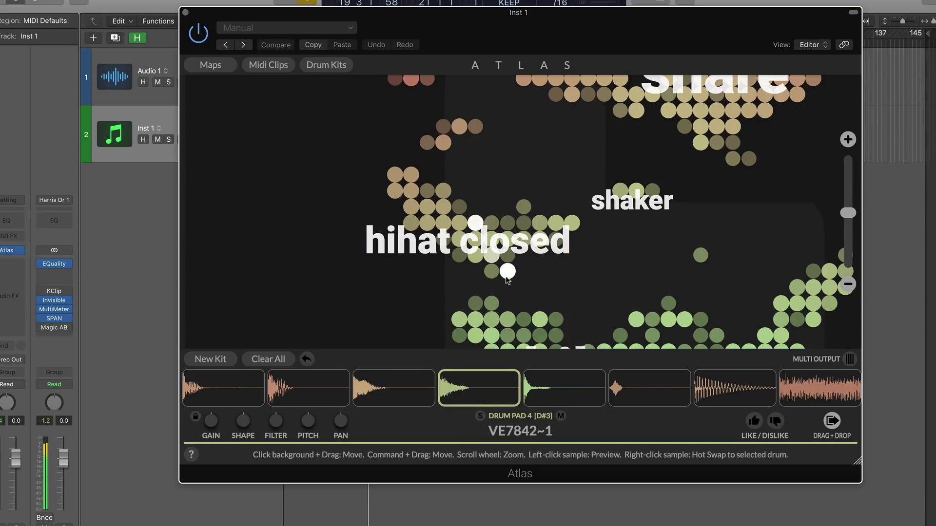
pyautogui.moveTo(479, 381)
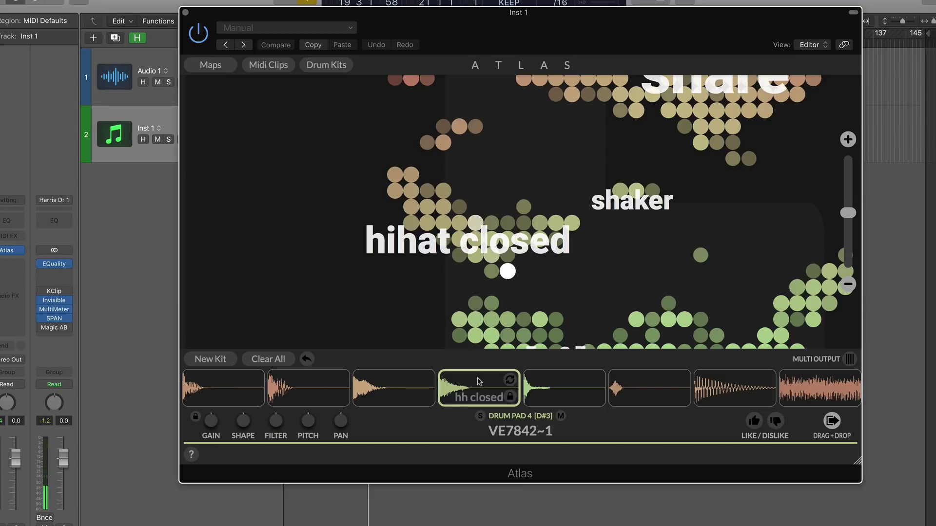
# Step: Generate two fresh drum kits in a row, replacing the samples on all pads
pyautogui.click(210, 359)
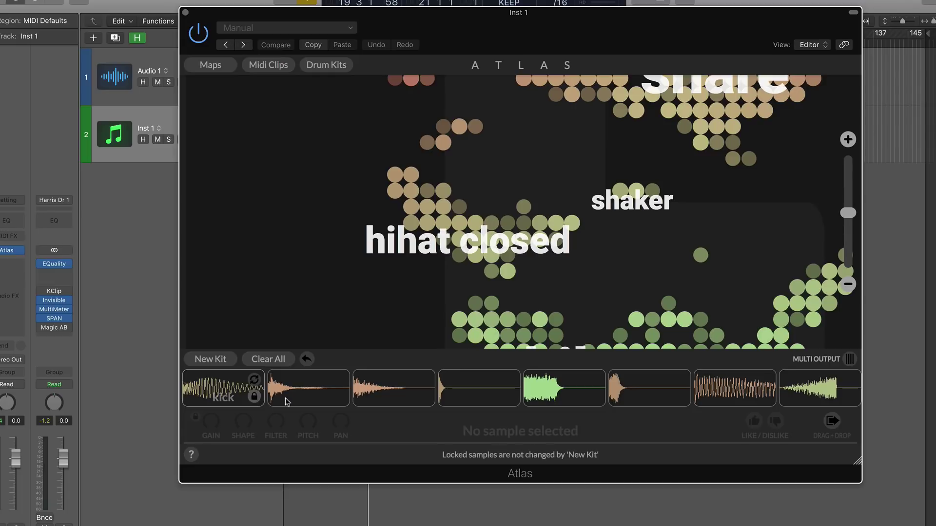
pyautogui.click(338, 397)
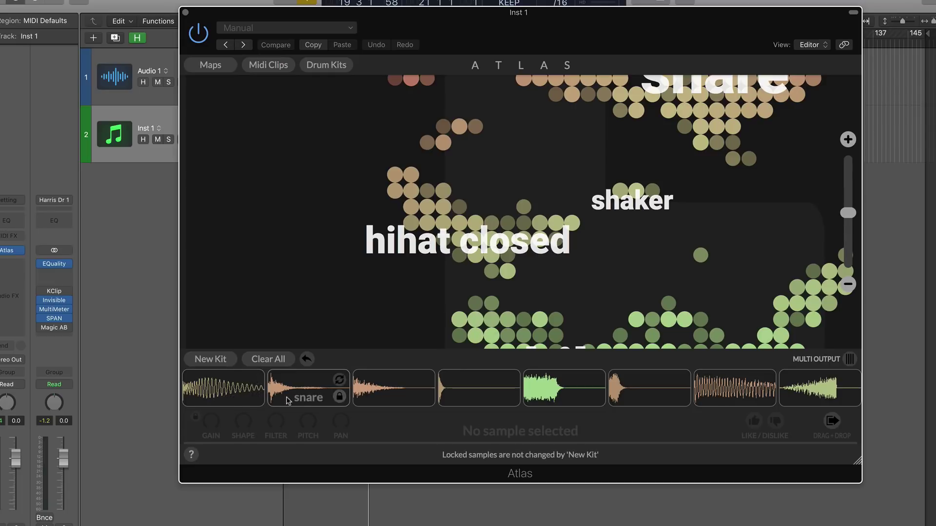
pyautogui.click(221, 360)
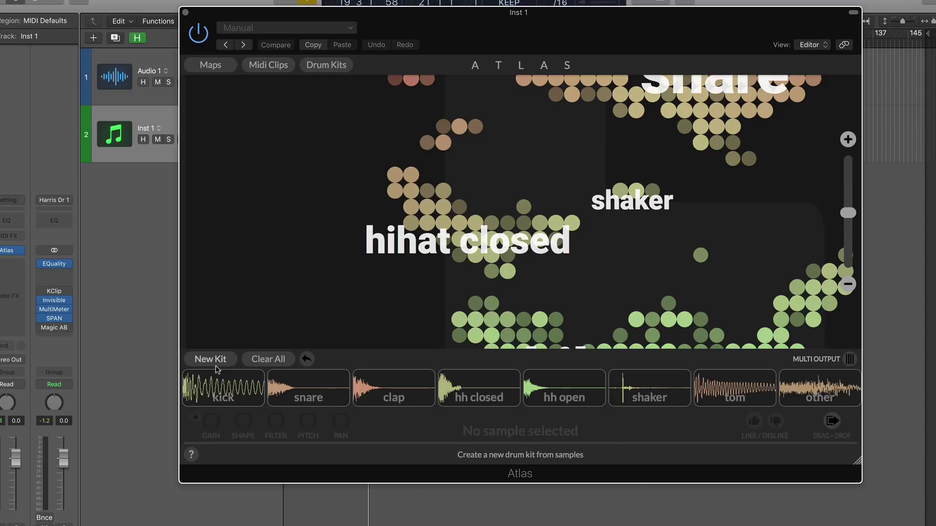
# Step: Lock the kick on drum pad 1 and generate new samples for the rest of the kit
pyautogui.click(252, 398)
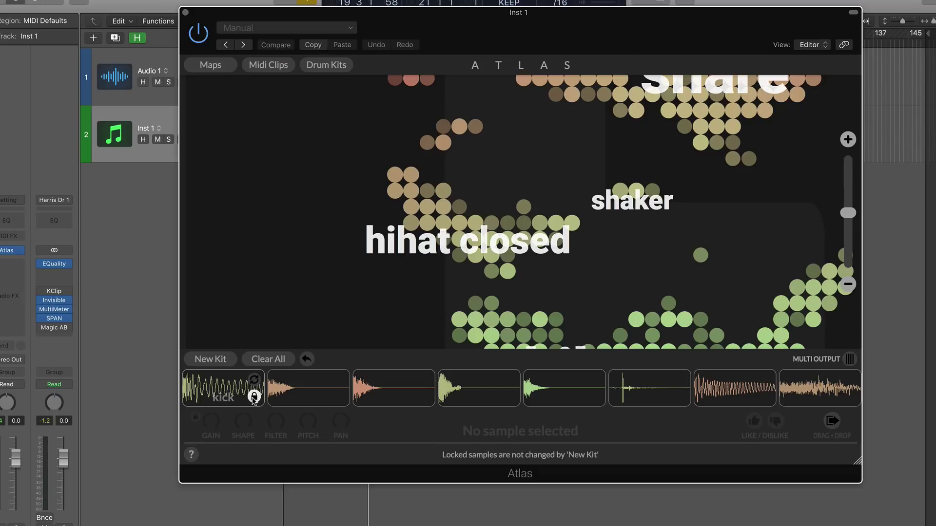
pyautogui.click(220, 361)
pyautogui.click(221, 360)
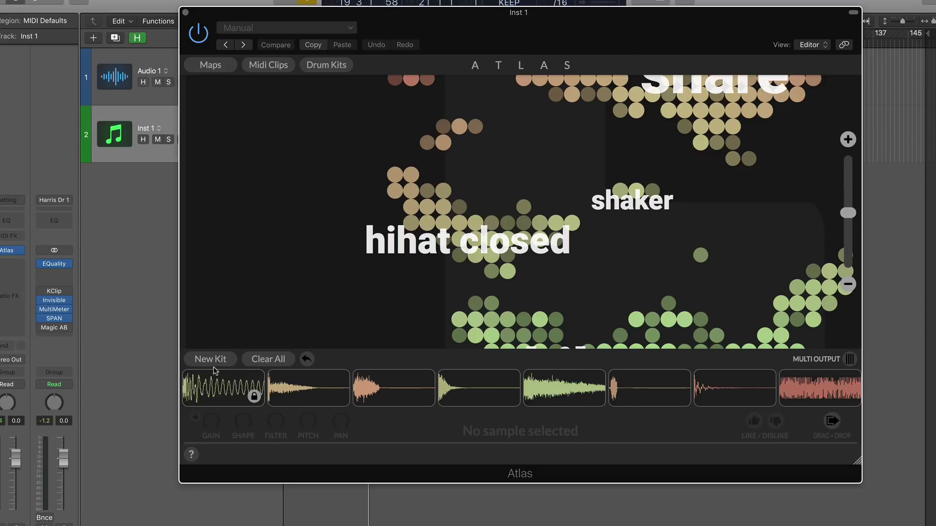
# Step: Audition the locked kick on pad 1, the clap on pad 3 and the closed hi-hat on pad 4
pyautogui.moveTo(215, 394)
pyautogui.moveTo(520, 398)
pyautogui.moveTo(387, 397)
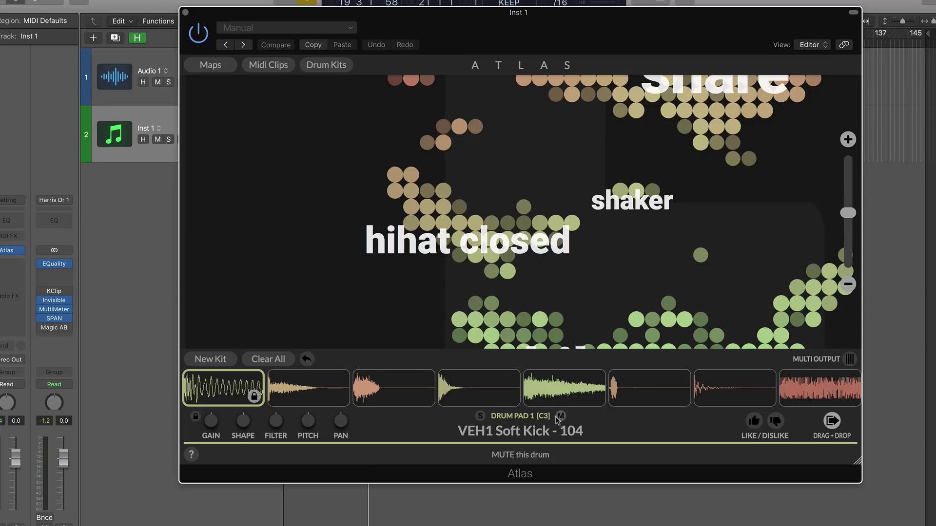
pyautogui.click(390, 388)
pyautogui.click(471, 388)
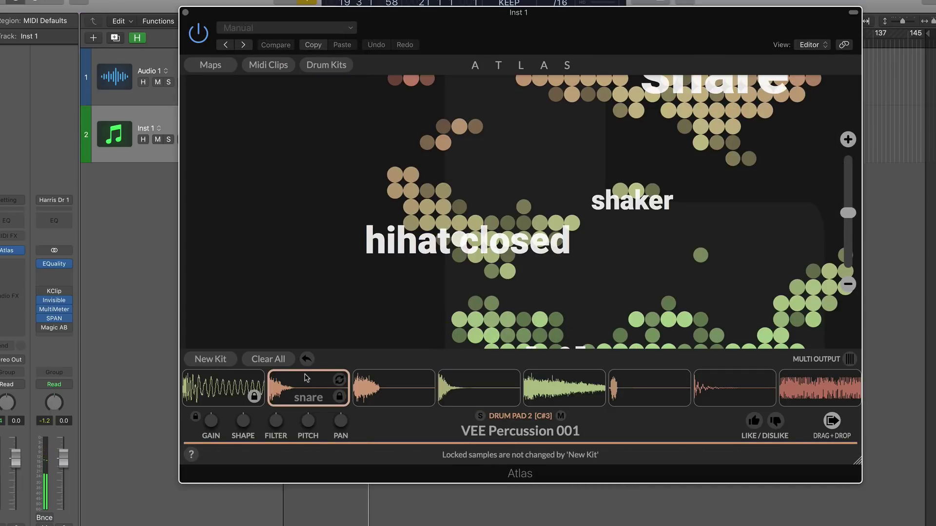
# Step: Randomize the snare on drum pad 2 to VEH1 Snares & Claps - 166, undoing and redoing the last randomization
pyautogui.click(339, 380)
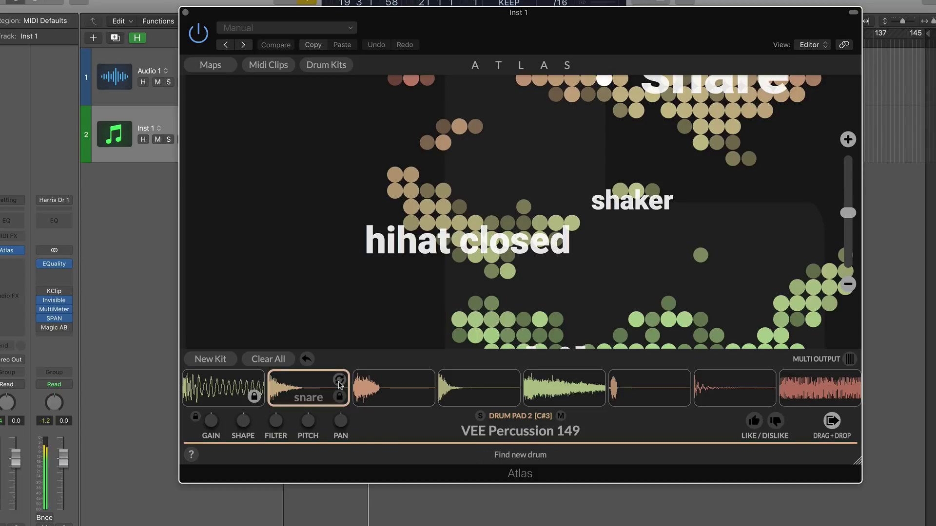
pyautogui.click(339, 382)
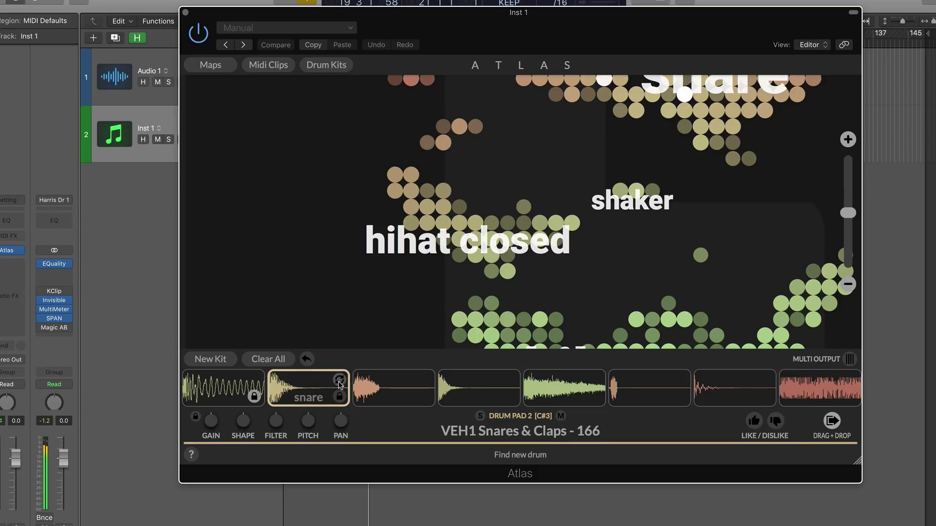
pyautogui.click(307, 360)
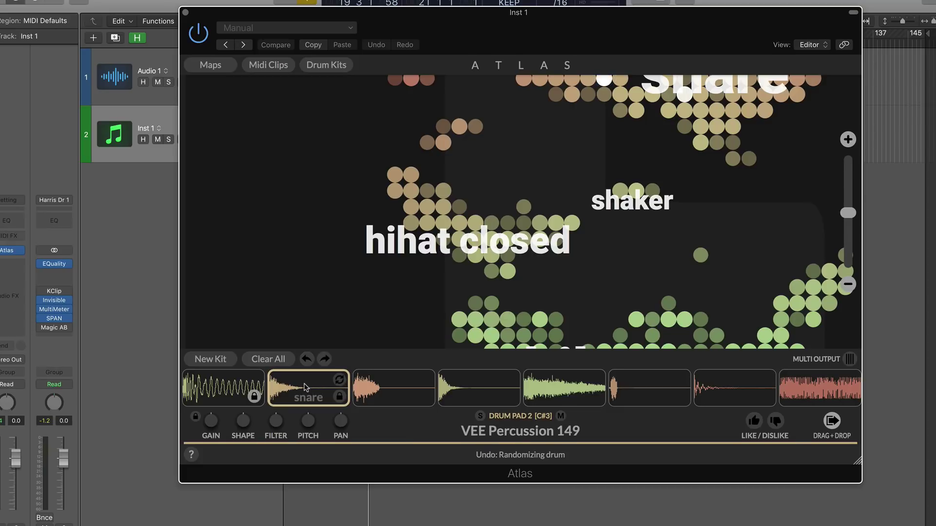
pyautogui.click(325, 360)
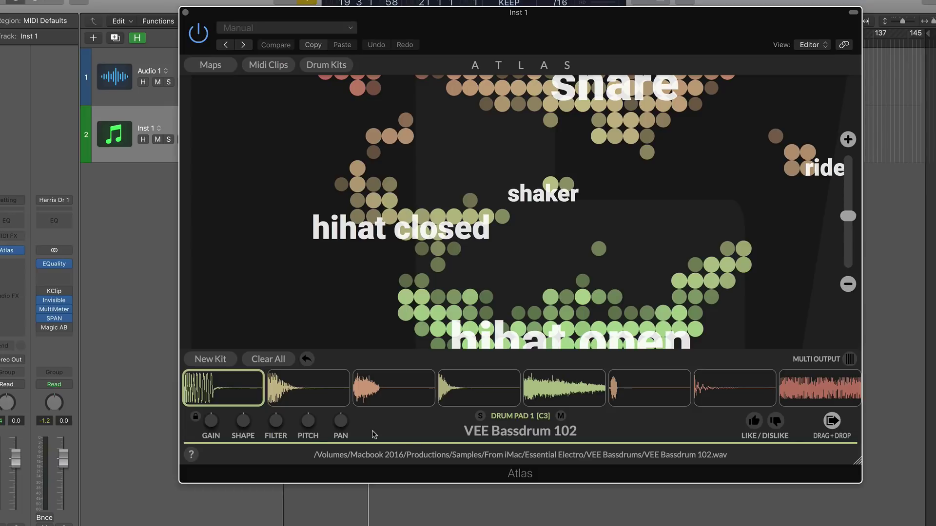
# Step: Audition the snare on pad 2, select drum pad 3, and vary its sound with the Shape, Filter, Pitch and Pan controls
pyautogui.press('w')
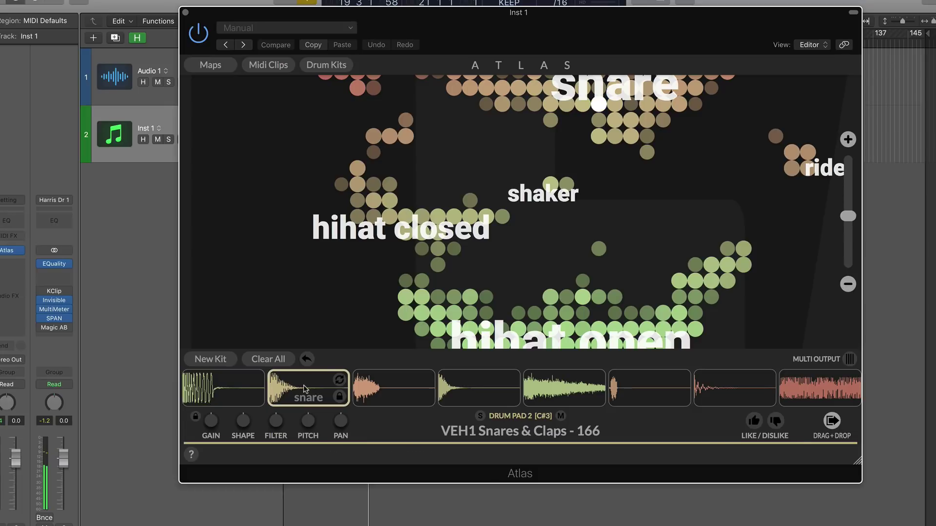
pyautogui.click(391, 390)
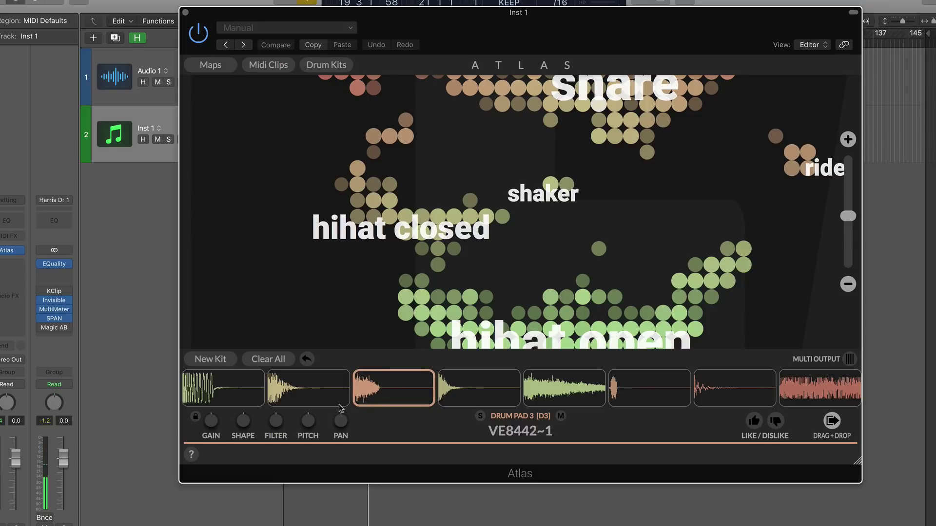
pyautogui.moveTo(215, 426)
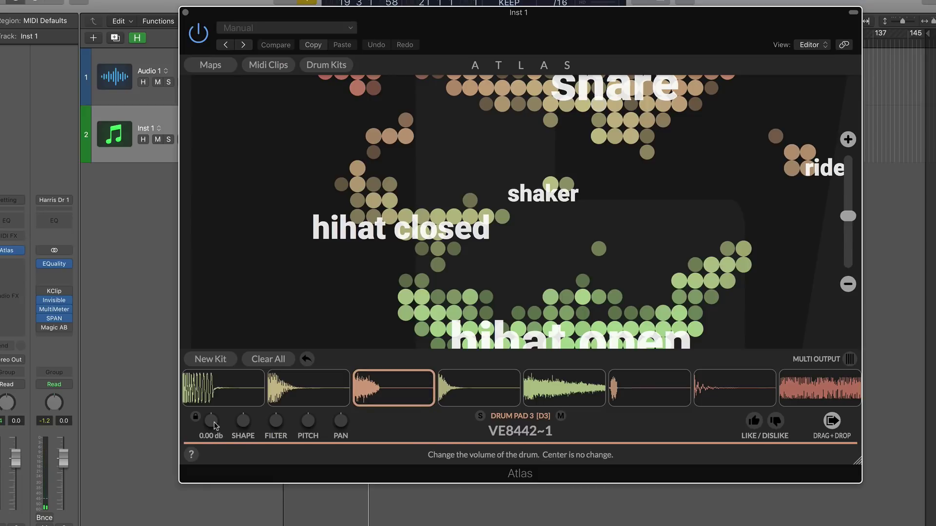
pyautogui.moveTo(247, 426)
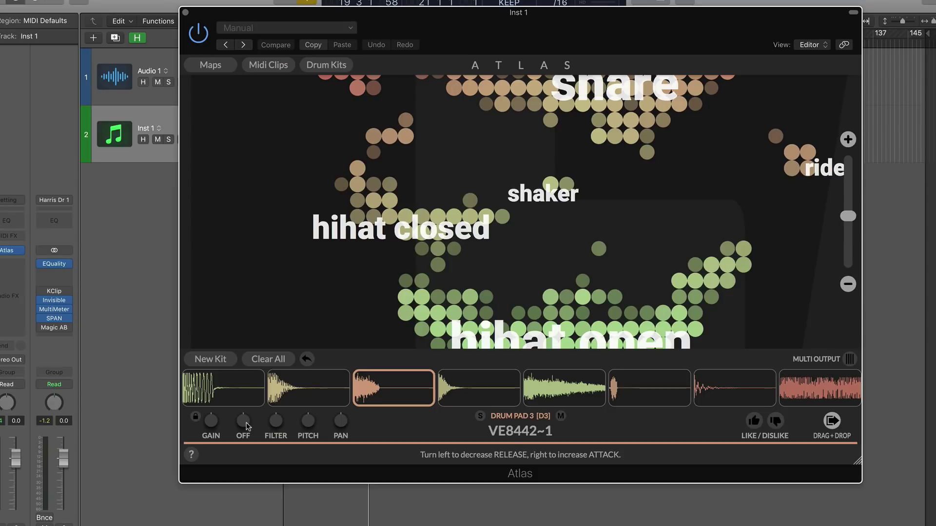
pyautogui.moveTo(247, 426); pyautogui.dragTo(245, 388)
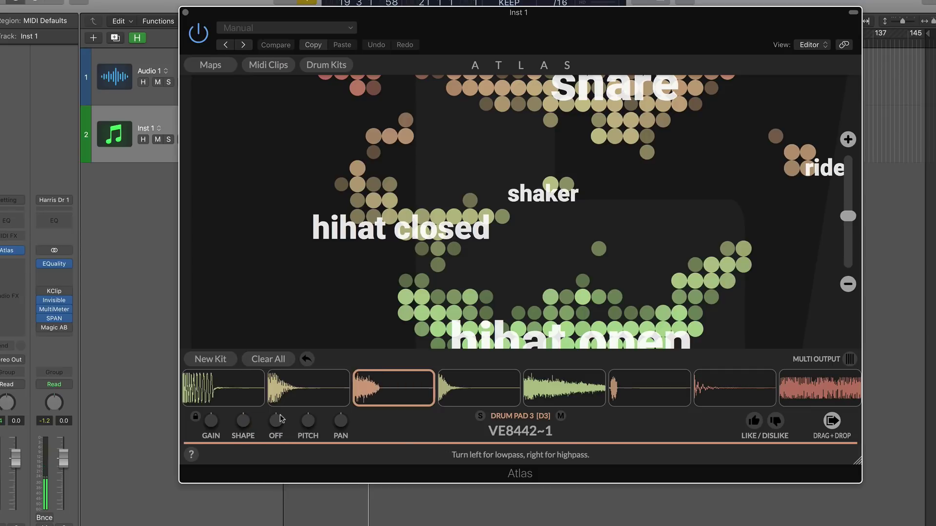
pyautogui.moveTo(276, 420); pyautogui.dragTo(341, 396)
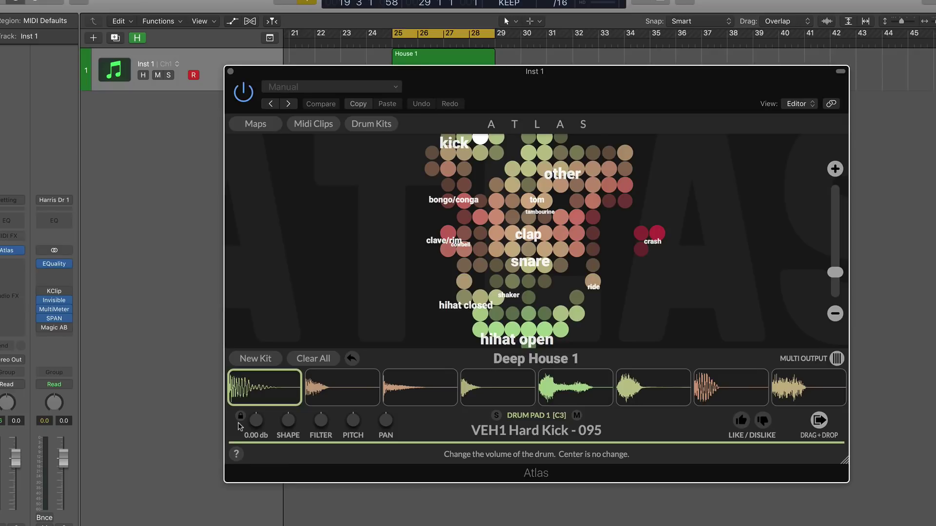
# Step: Find new samples for the kick on drum pad 1 while its adjusted shape, filter and pitch settings are locked
pyautogui.moveTo(262, 392)
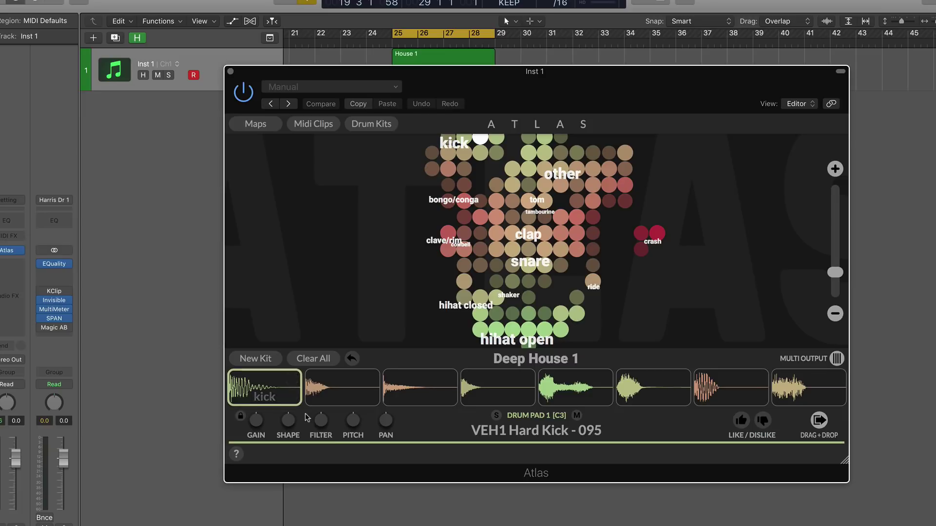
pyautogui.moveTo(289, 426)
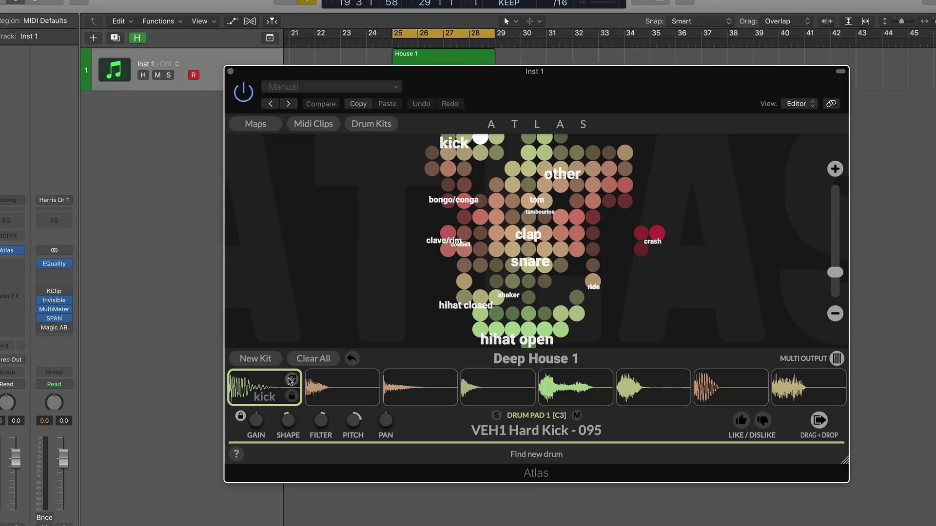
pyautogui.click(291, 381)
pyautogui.click(291, 380)
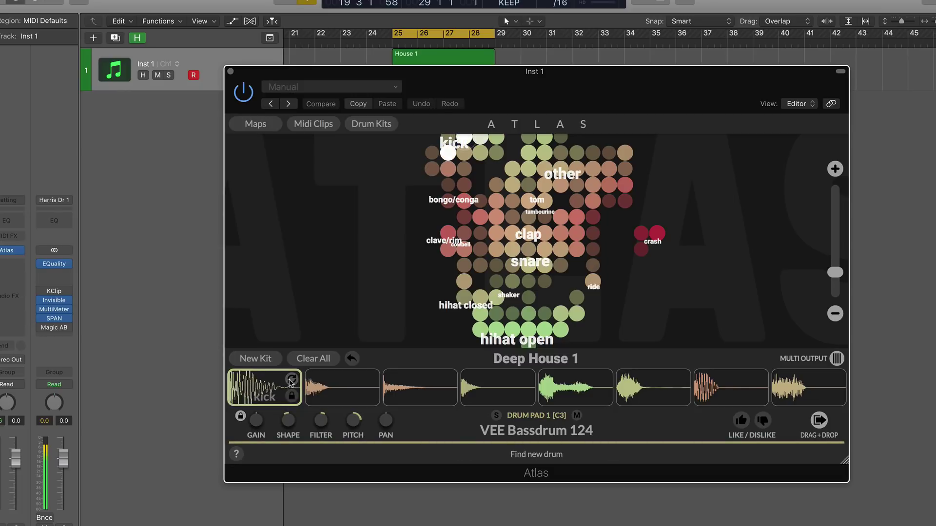
pyautogui.click(291, 381)
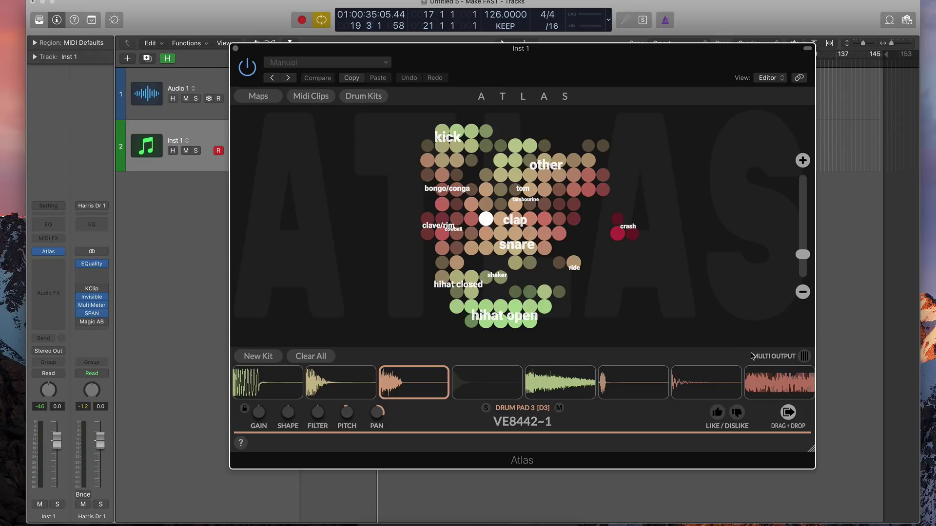
# Step: Enable multi output and load Atlas on Inst 1 as Multi-Output (9xStereo), adding aux channels for its outputs in the mixer
pyautogui.click(804, 356)
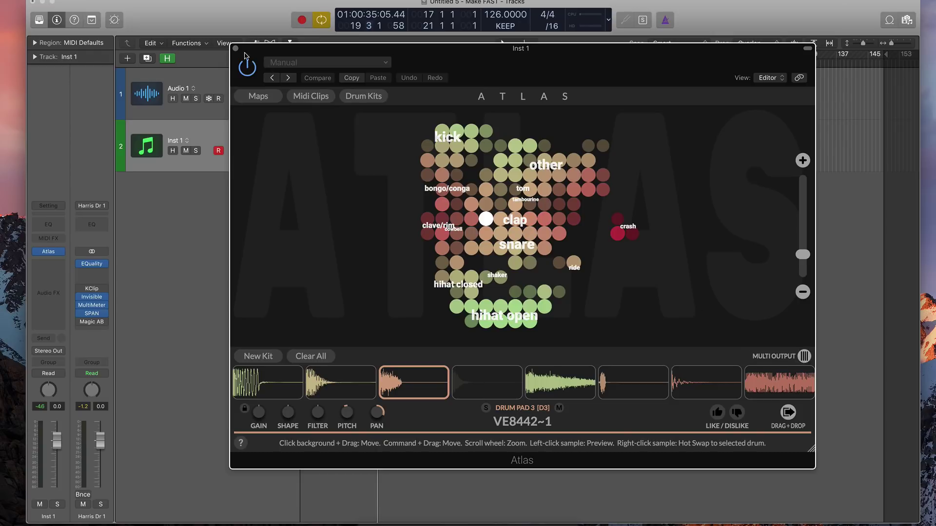
pyautogui.click(64, 252)
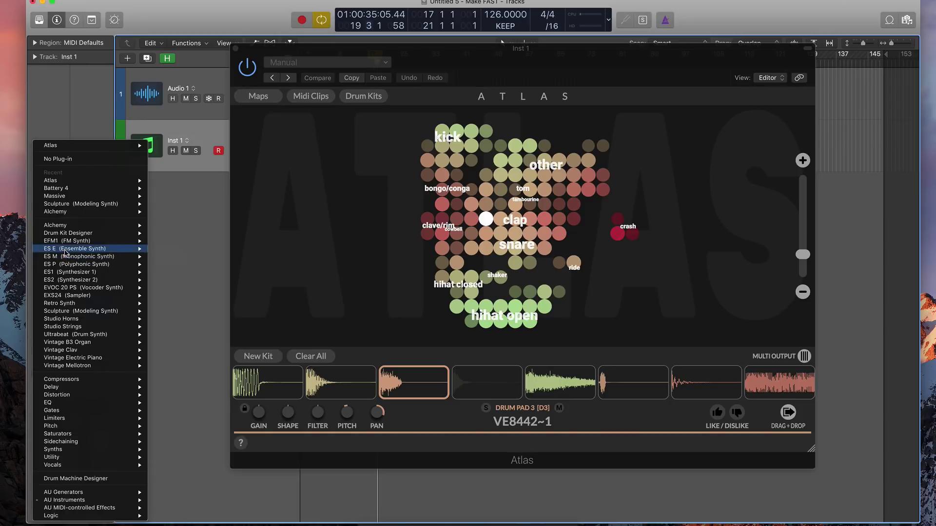
pyautogui.moveTo(85, 147)
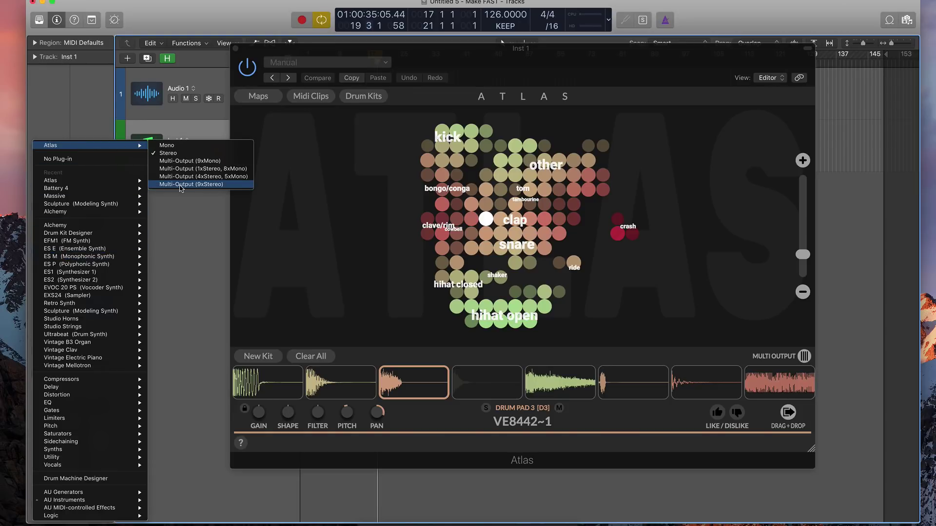
pyautogui.click(180, 185)
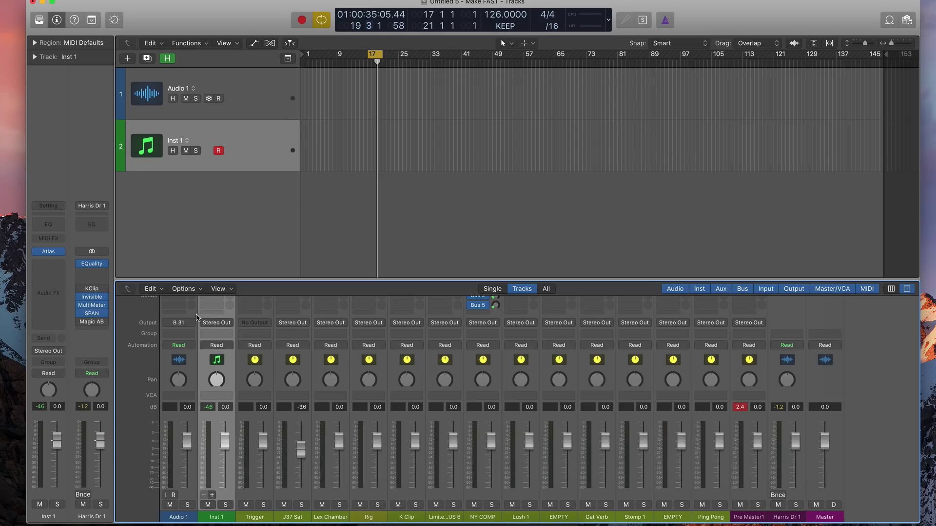
pyautogui.click(213, 497)
pyautogui.doubleClick(213, 496)
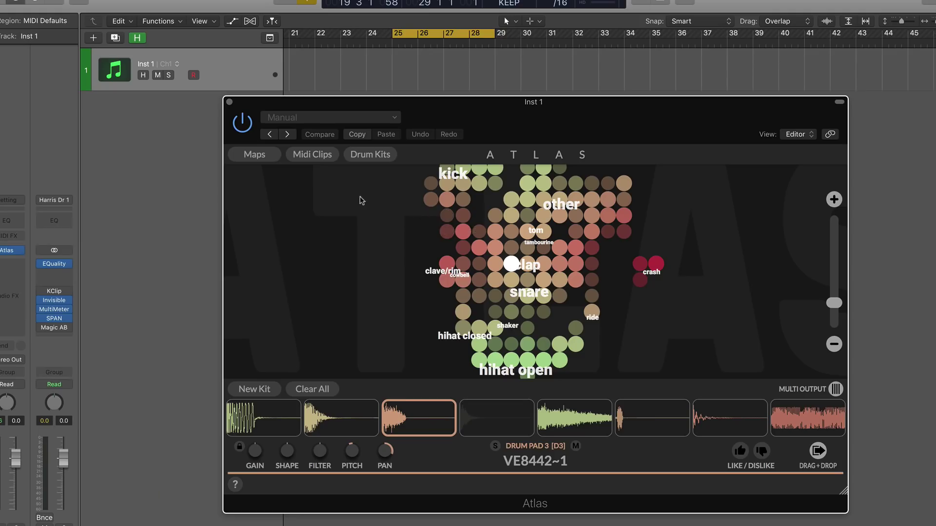
# Step: Place the bundled MIDI clip House 1 on the Inst 1 track at bar 25
pyautogui.click(318, 156)
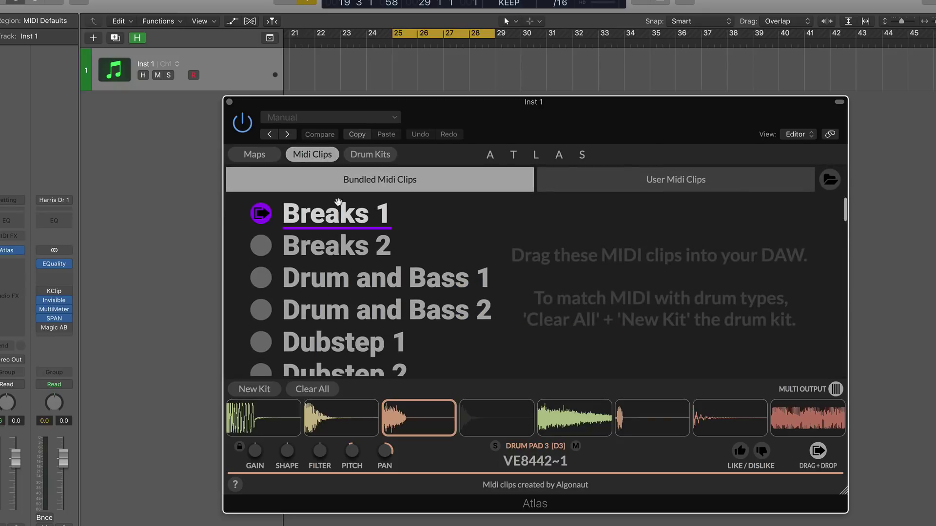
pyautogui.scroll(-12, 358, 255)
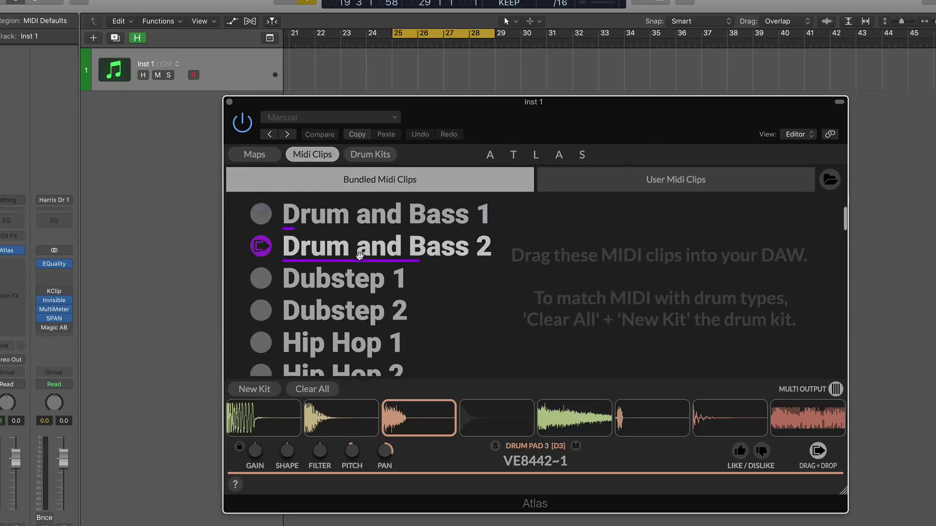
pyautogui.scroll(-3, 361, 256)
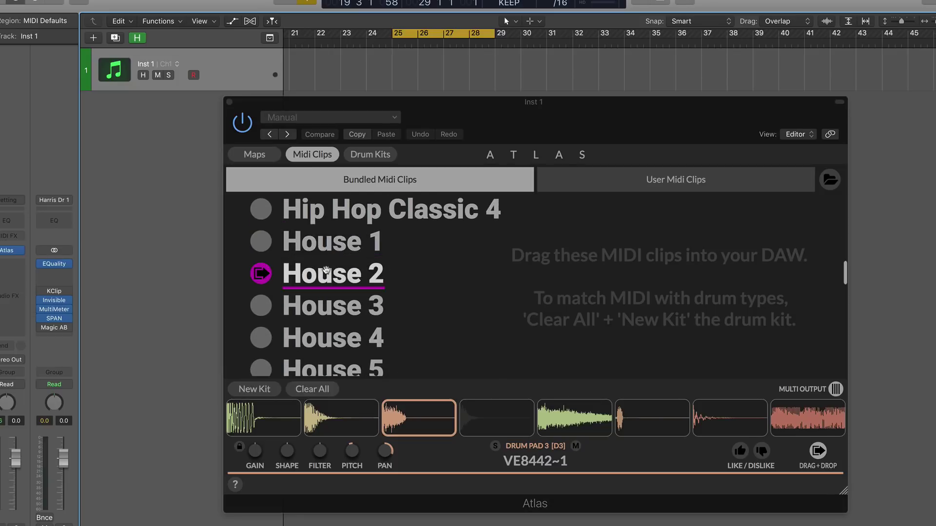
pyautogui.moveTo(342, 244); pyautogui.dragTo(402, 71)
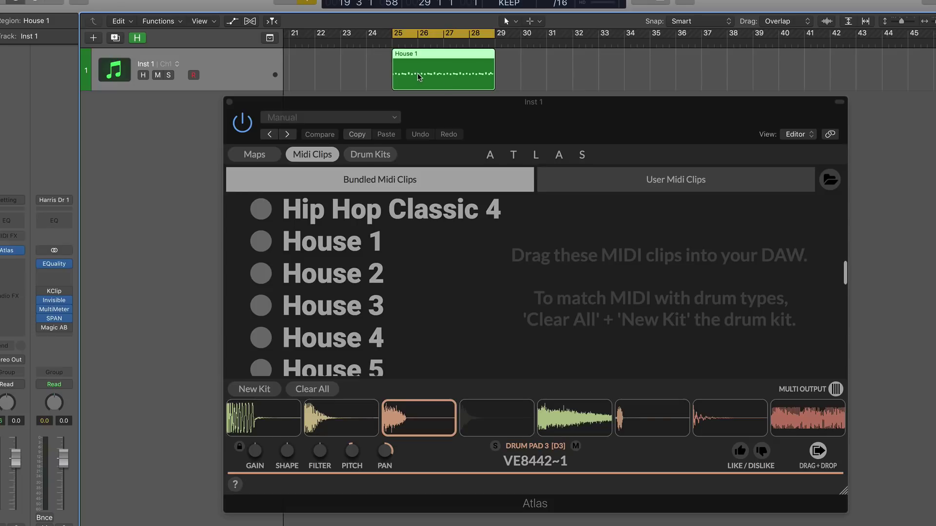
# Step: View the user MIDI clips and inspect the MIDI Clips folder on disk where they are stored
pyautogui.click(658, 188)
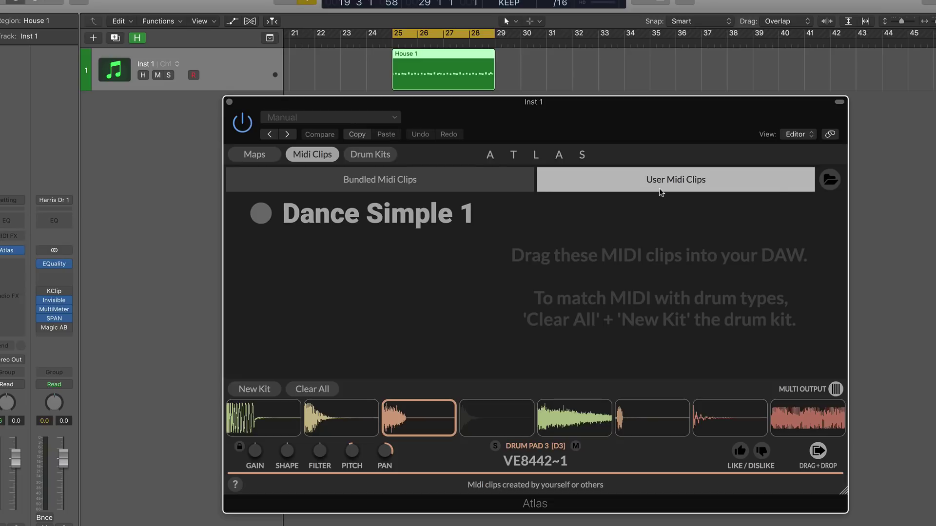
pyautogui.click(830, 180)
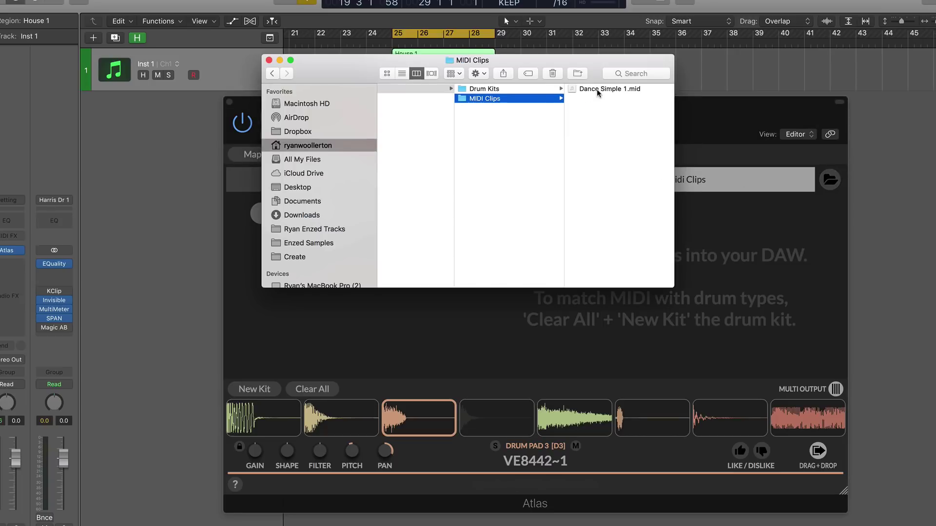
pyautogui.click(269, 60)
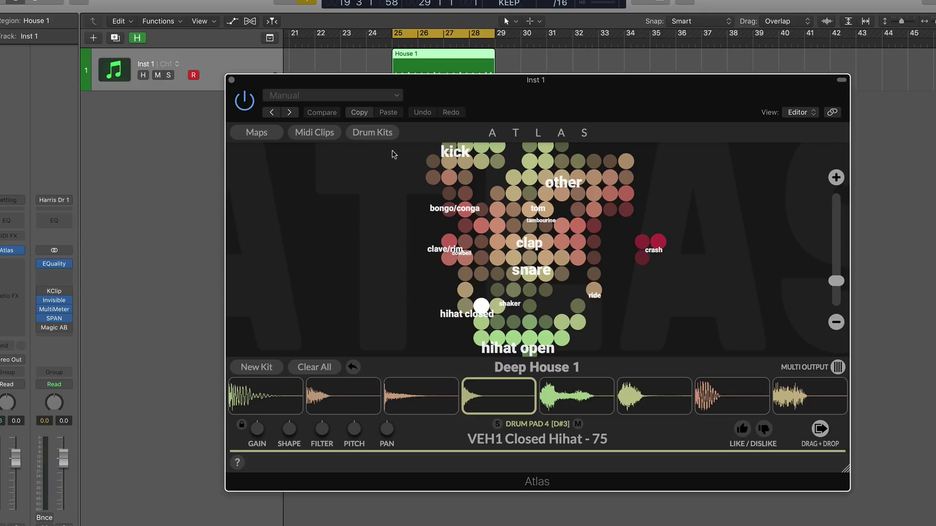
# Step: View the saved drum kits, open and cancel saving the current kit, and open the dialog for loading a kit
pyautogui.click(380, 133)
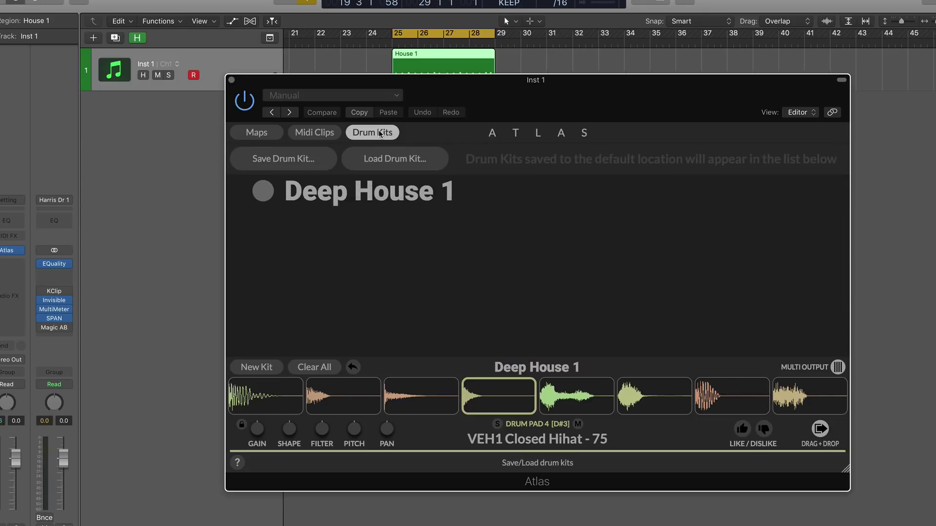
pyautogui.click(246, 165)
pyautogui.press('Escape')
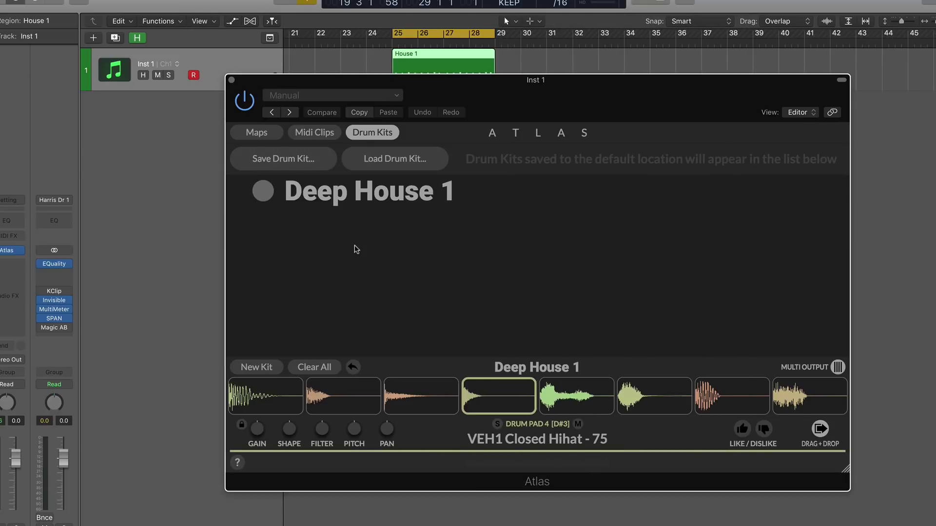
pyautogui.click(388, 155)
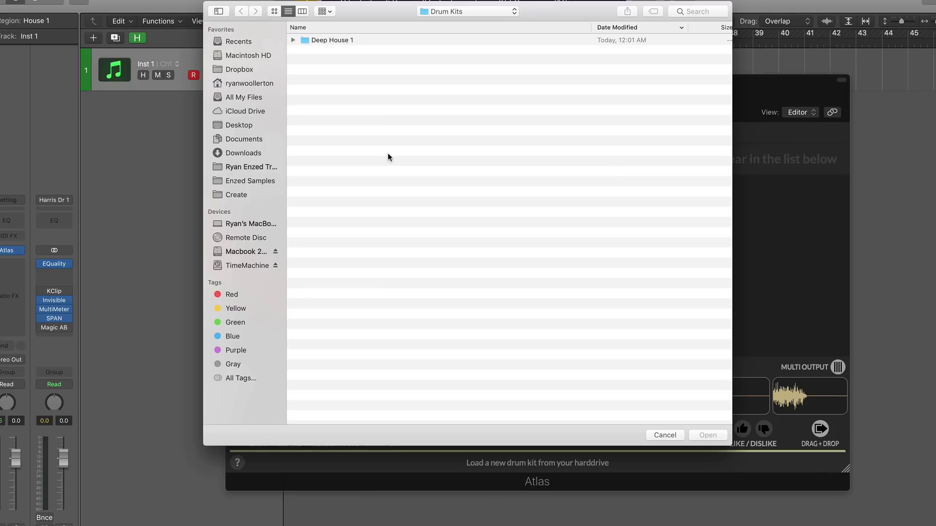